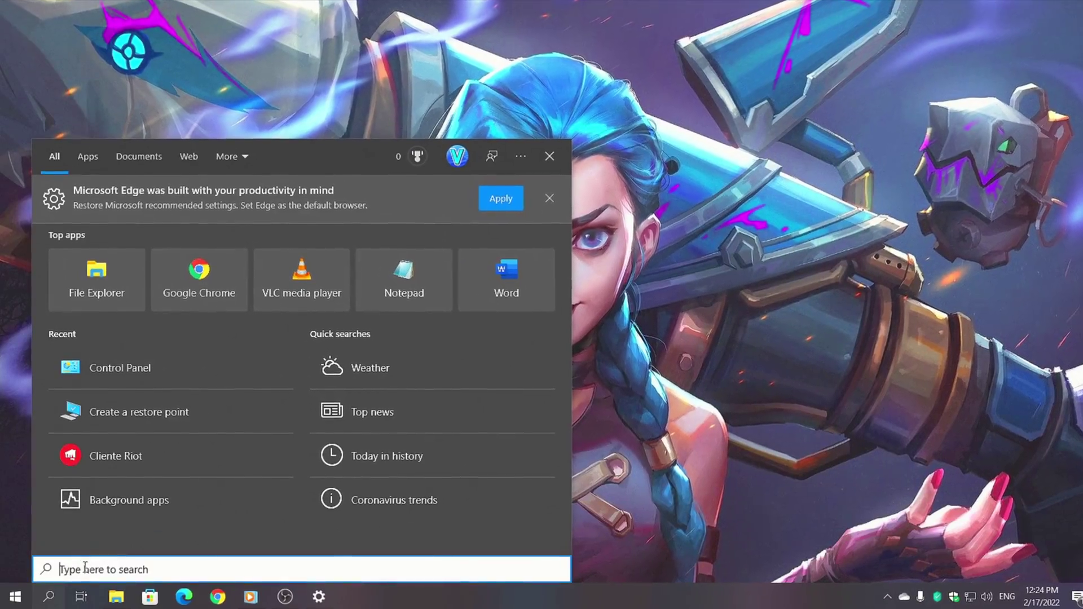
Set the maximum restore disk usage for Local Disk (C:) to 5%.
{"action": "type", "text": "Restore Point"}
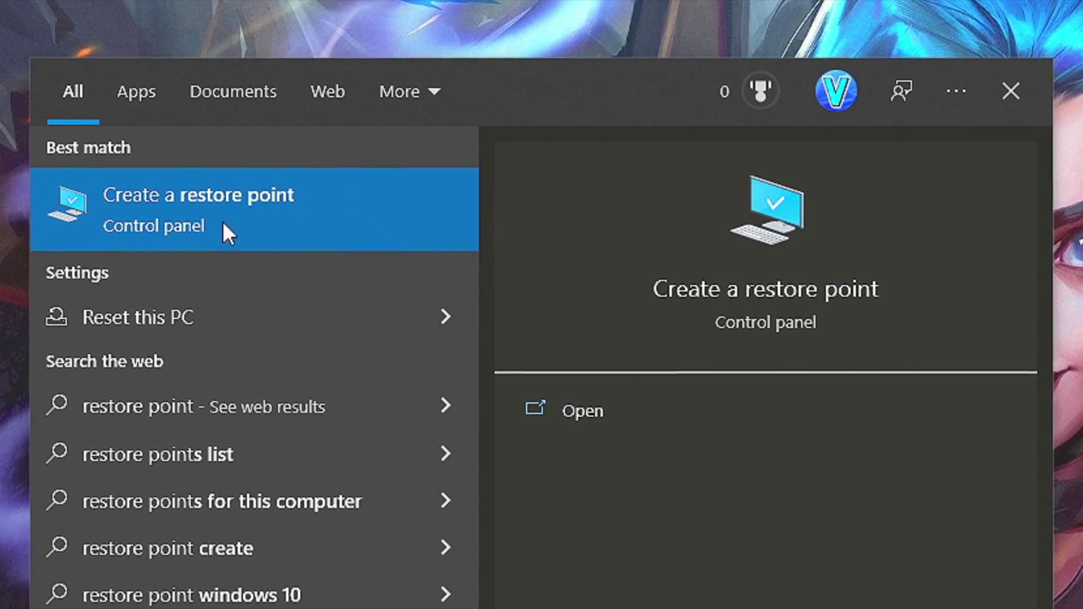
{"action": "left_click", "coordinate": [191, 194]}
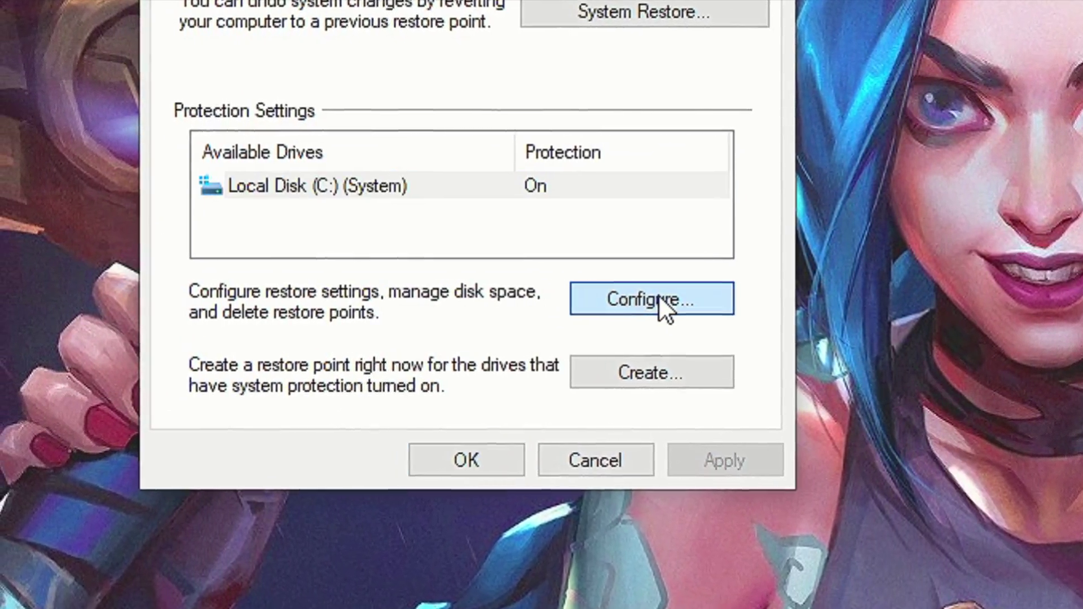
{"action": "left_click", "coordinate": [624, 302]}
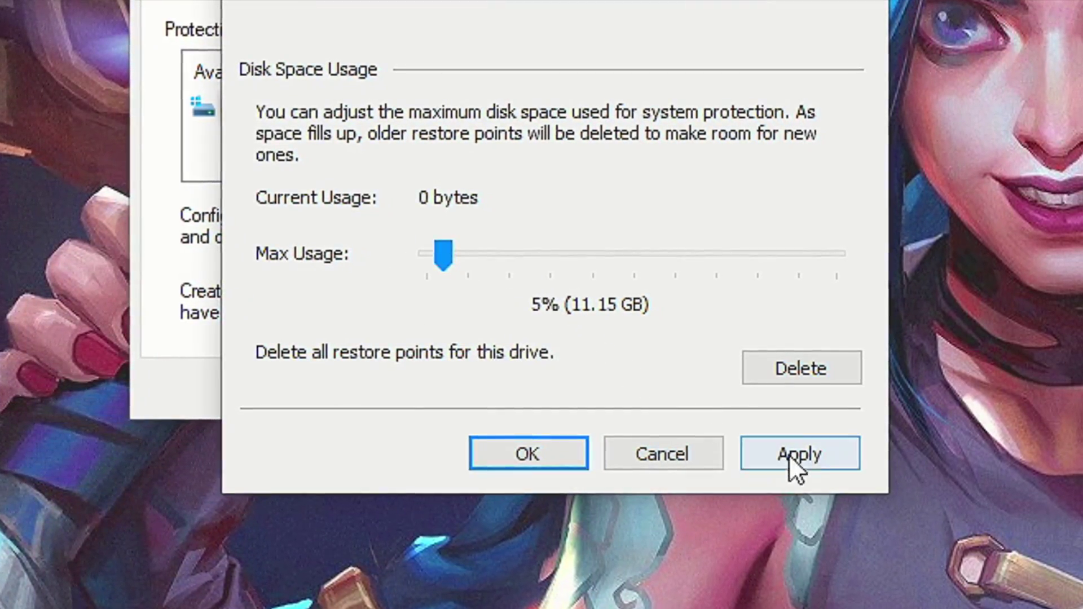
{"action": "left_click", "coordinate": [533, 440]}
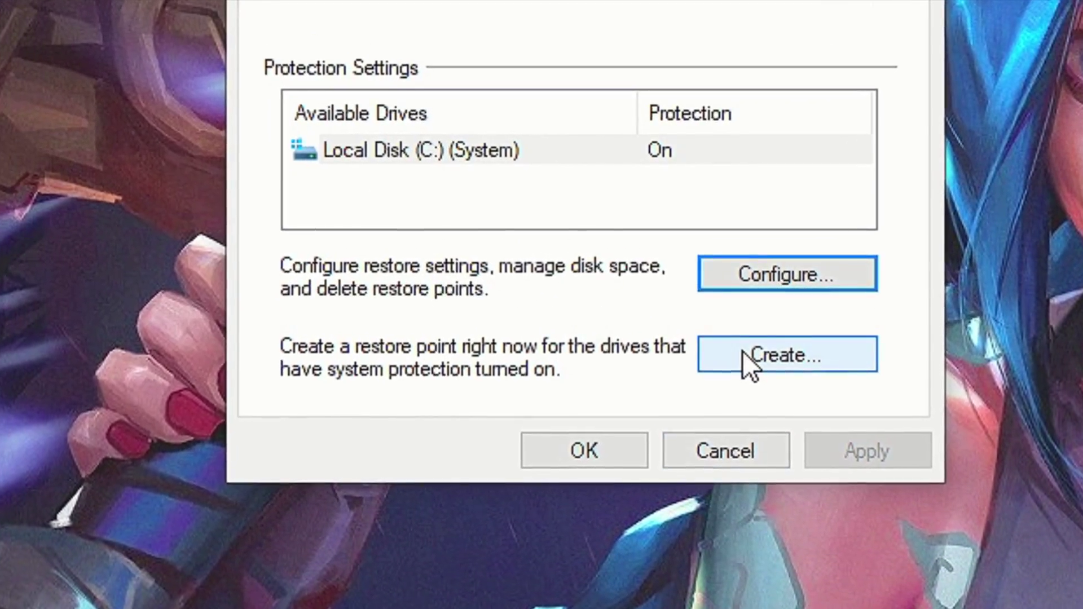
Create a restore point named 'Undo the Changes'.
{"action": "left_click", "coordinate": [746, 363]}
{"action": "type", "text": "Undo the Changes"}
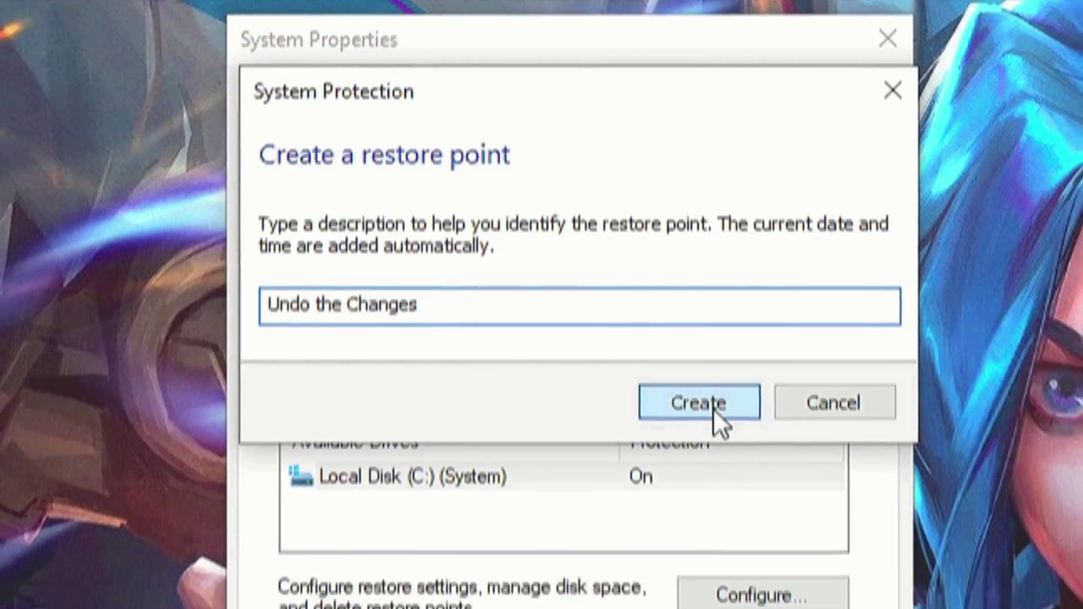
{"action": "left_click", "coordinate": [700, 440]}
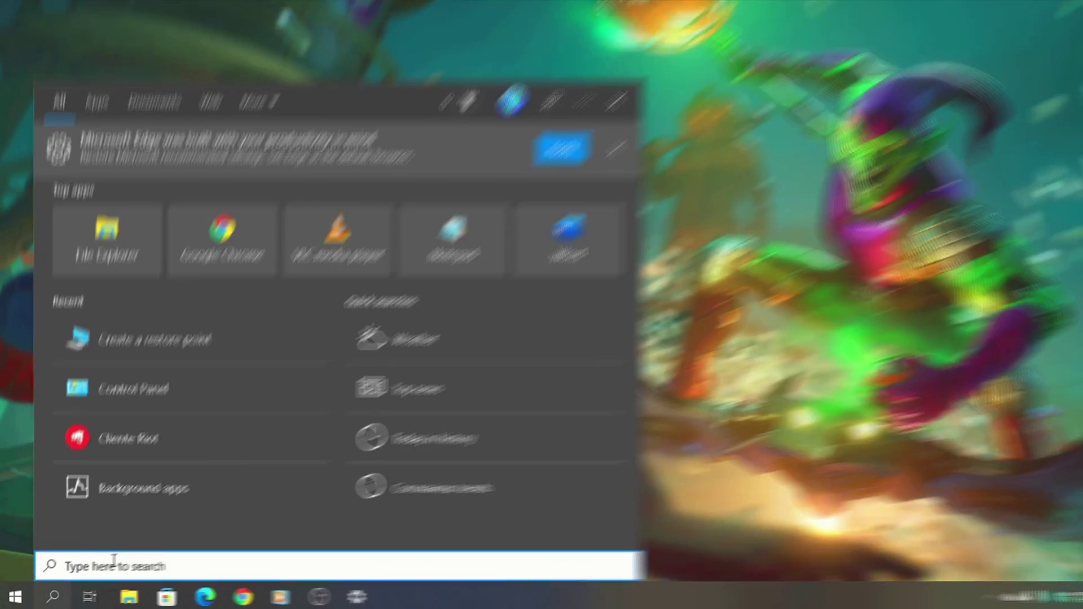
Go through Control Panel's Network and Sharing Center to the adapter list and select Ethernet.
{"action": "type", "text": "Control Panel"}
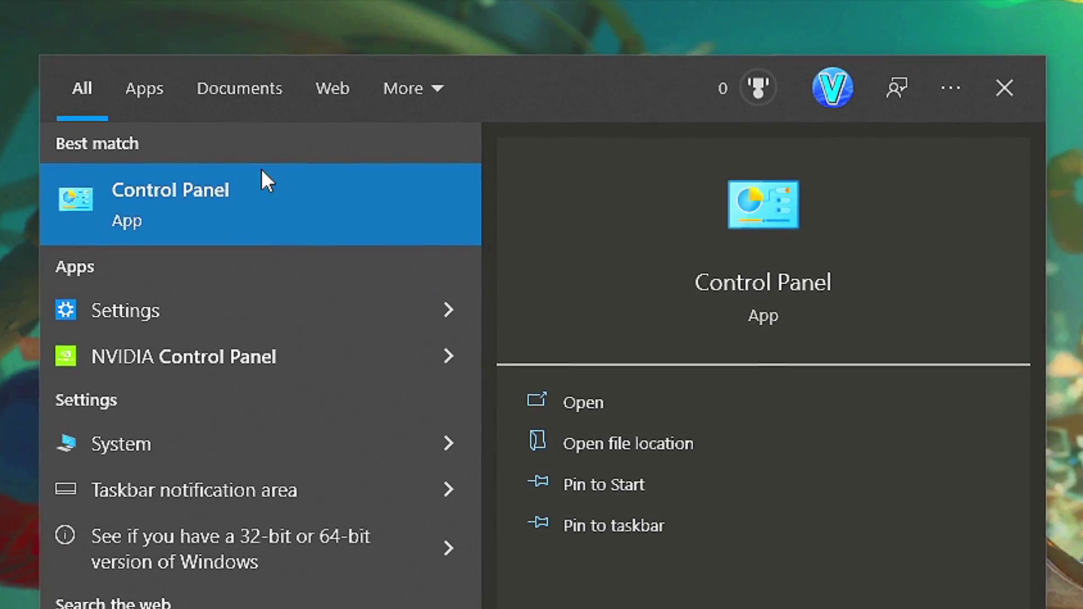
{"action": "left_click", "coordinate": [164, 285]}
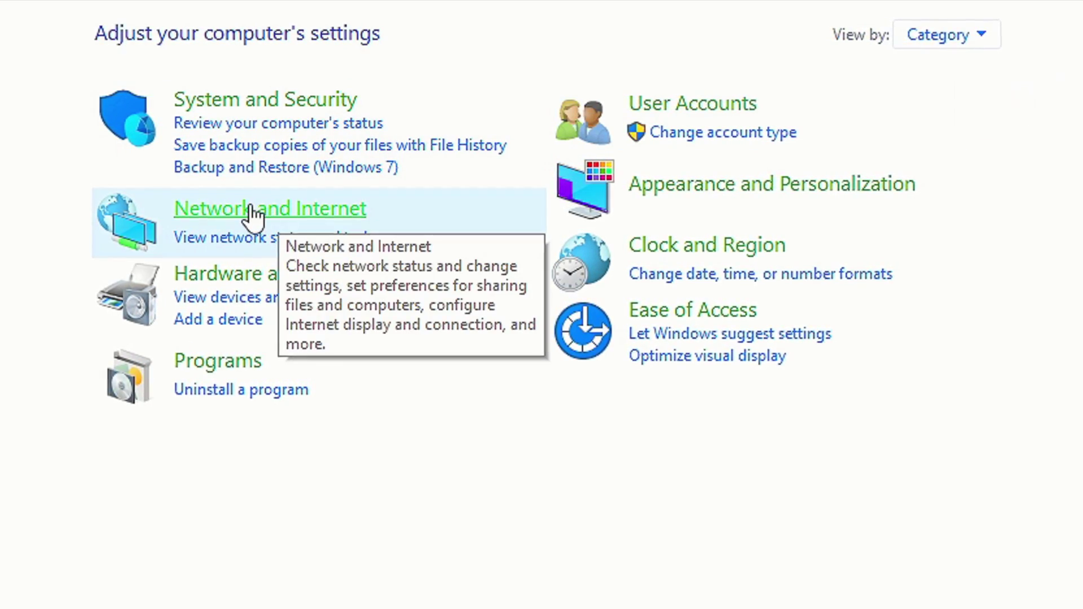
{"action": "left_click", "coordinate": [251, 217]}
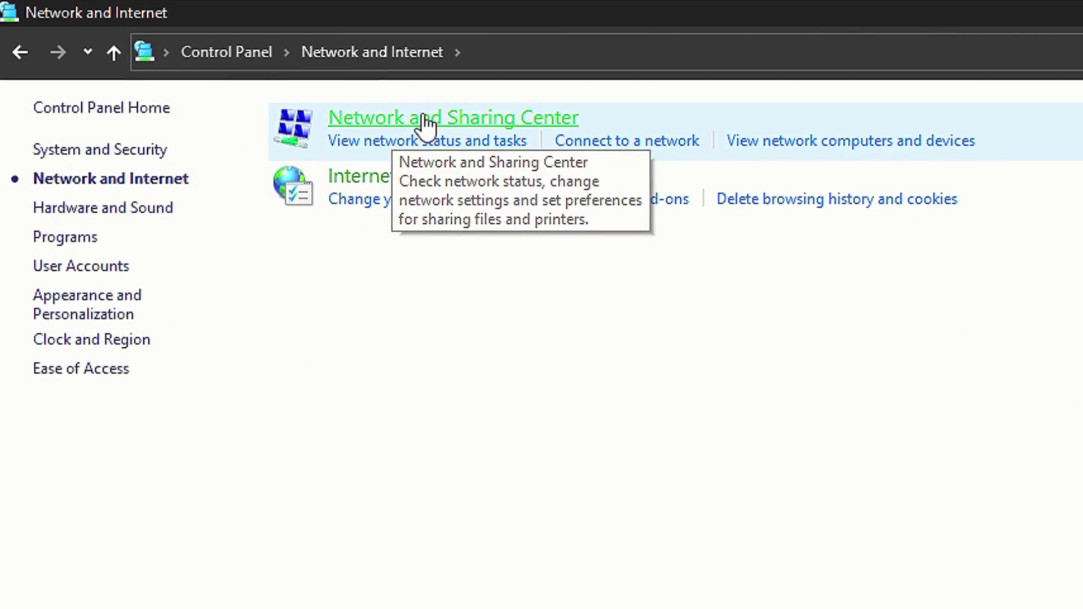
{"action": "left_click", "coordinate": [325, 145]}
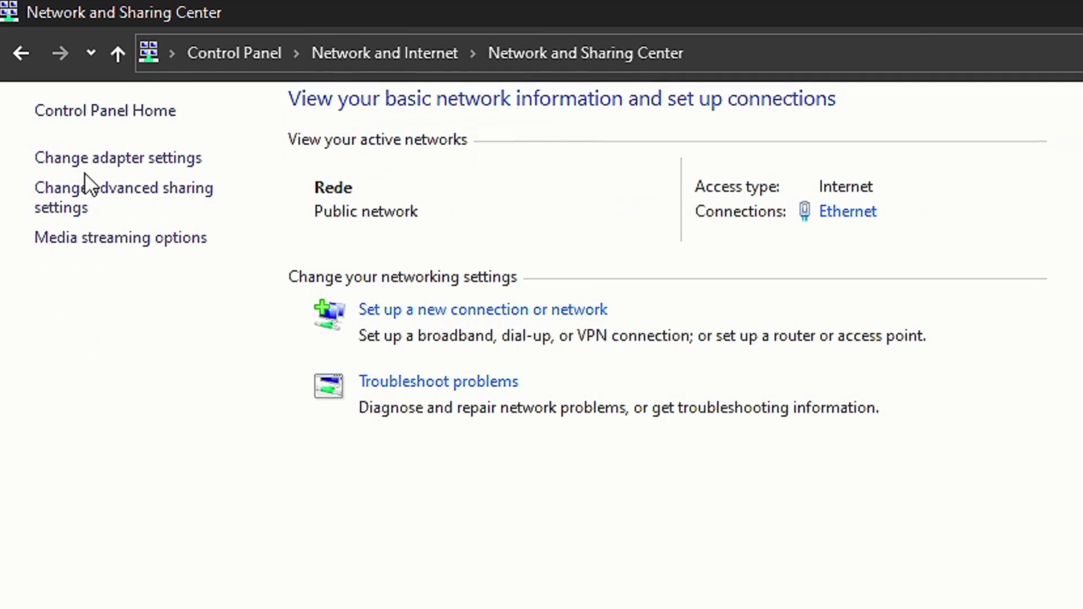
{"action": "left_click", "coordinate": [114, 167]}
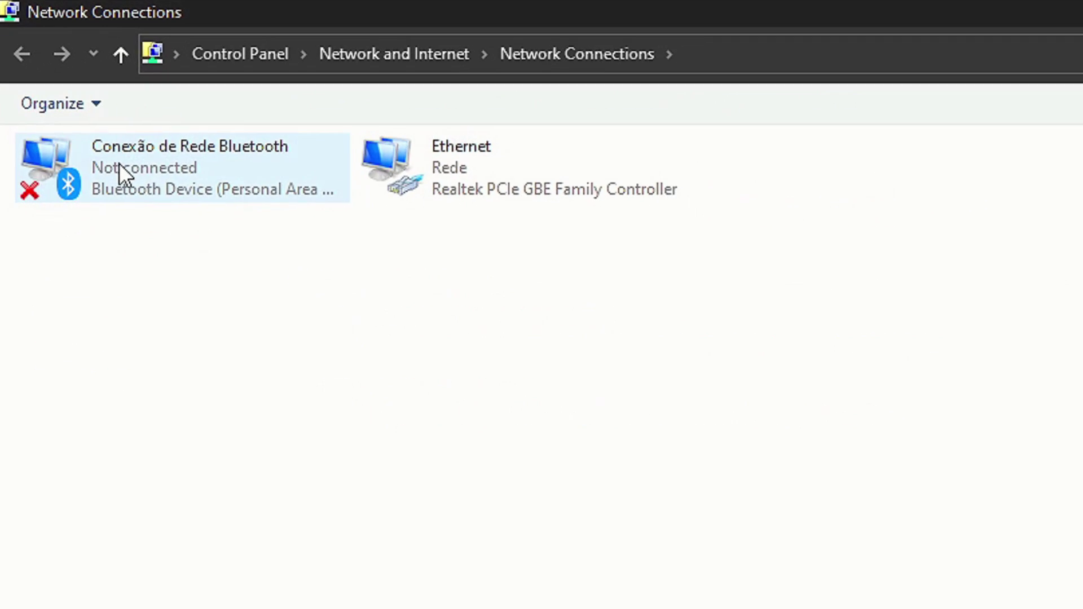
{"action": "left_click", "coordinate": [432, 179]}
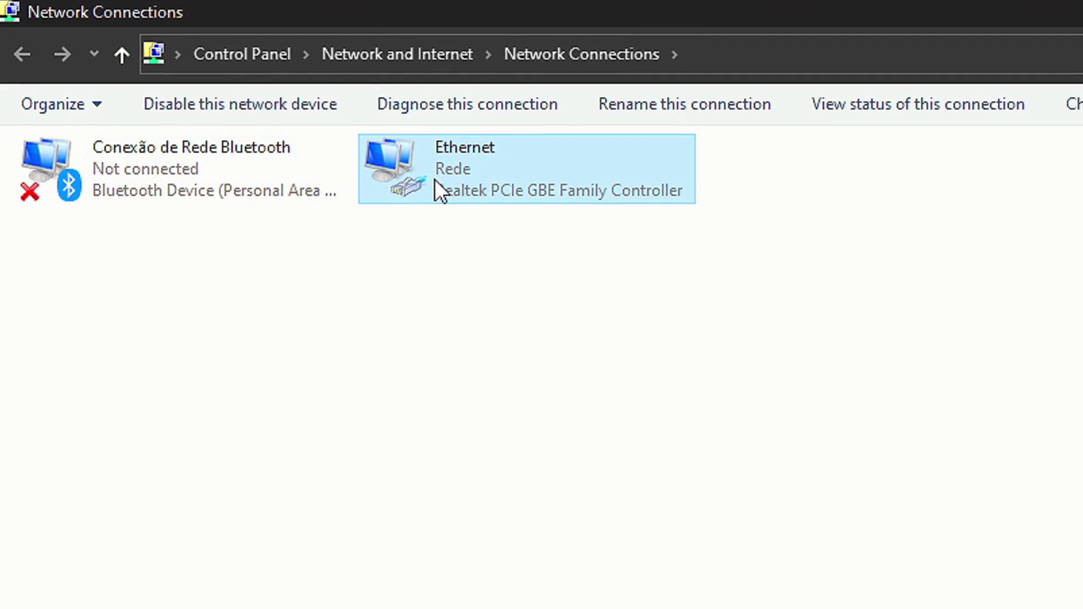
Stop Windows from turning off the Realtek Ethernet adapter to save power.
{"action": "right_click", "coordinate": [588, 178]}
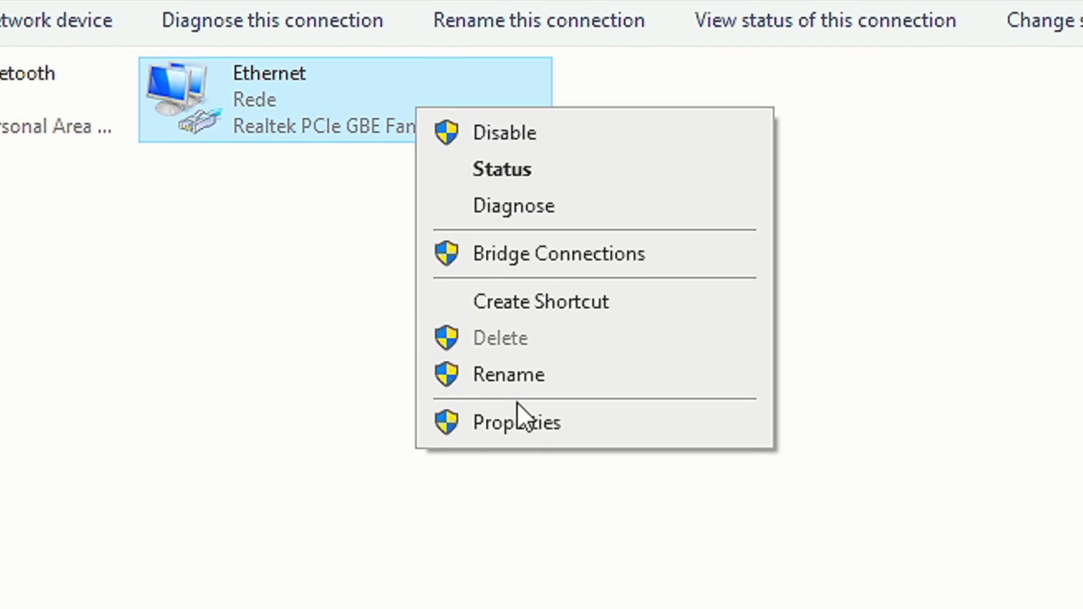
{"action": "left_click", "coordinate": [541, 418]}
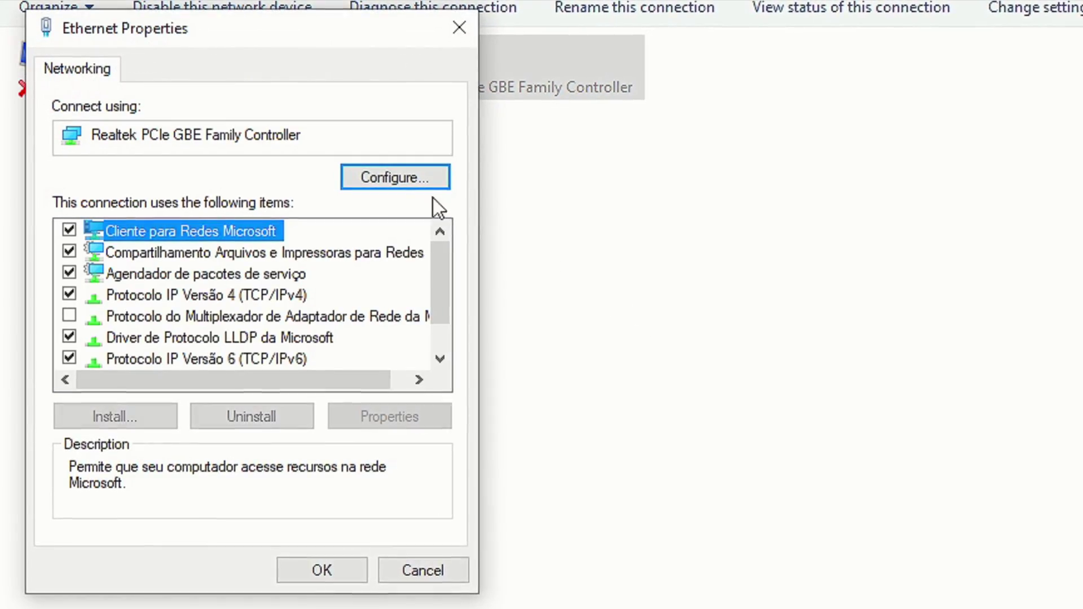
{"action": "left_click", "coordinate": [402, 186]}
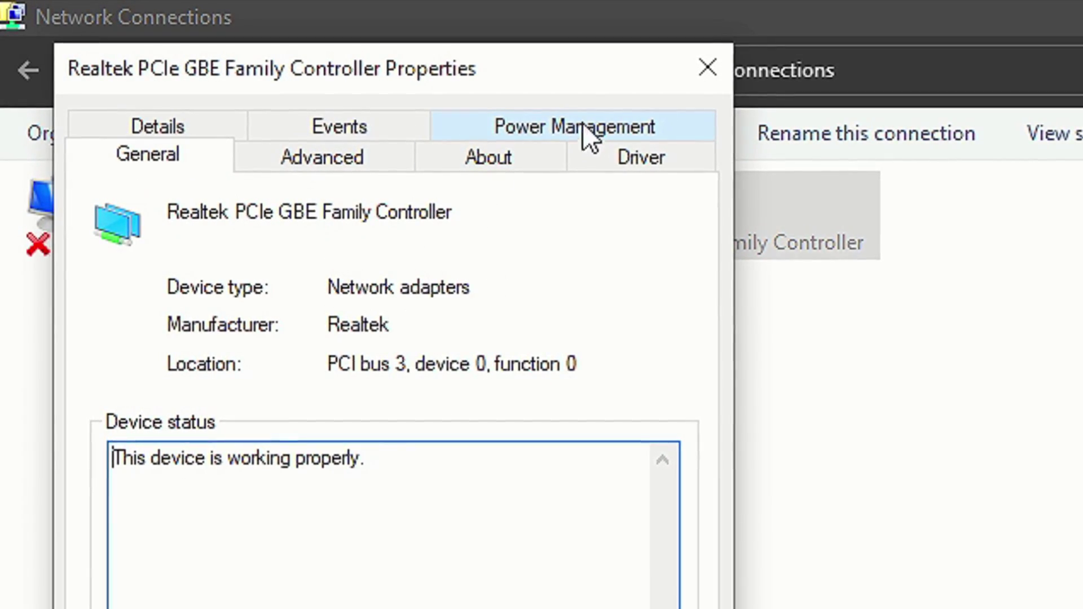
{"action": "left_click", "coordinate": [554, 125]}
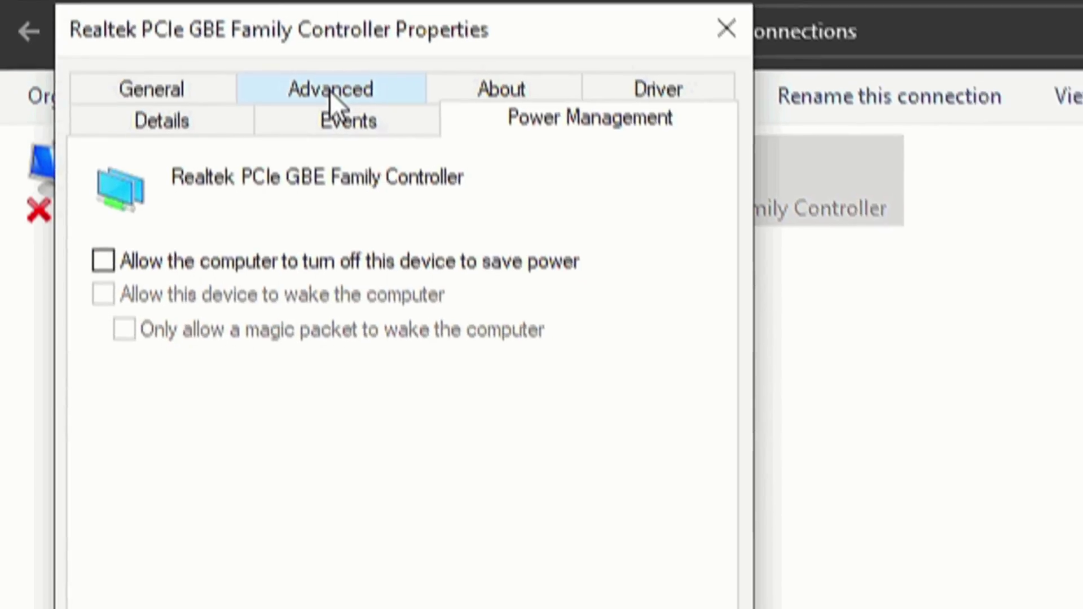
Set the adapter's Energia Eficiente Ethernet property to Desactivado and save.
{"action": "left_click", "coordinate": [334, 135]}
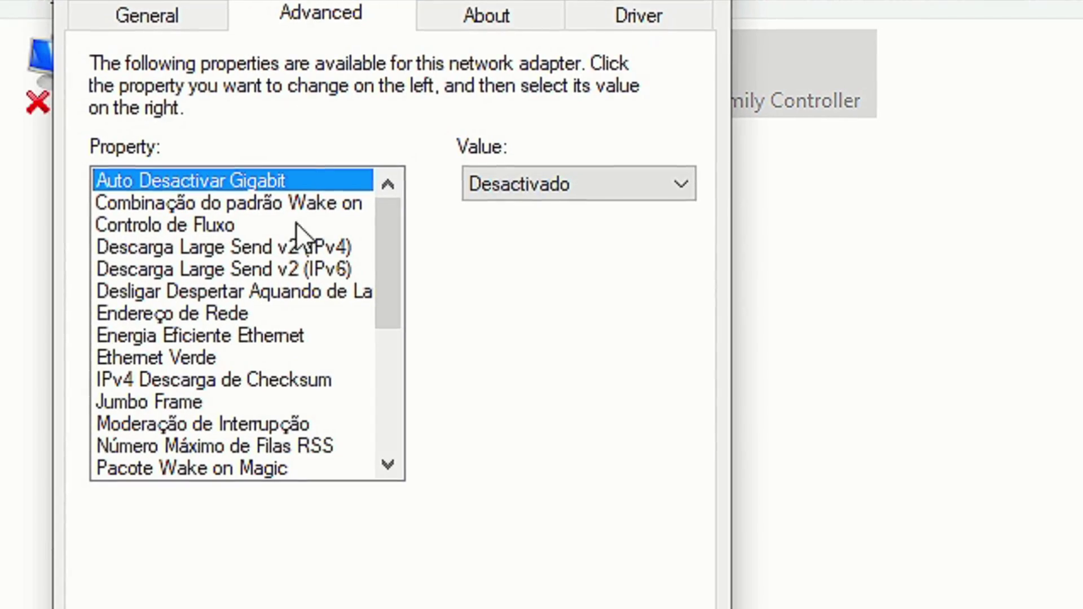
{"action": "left_click", "coordinate": [121, 336]}
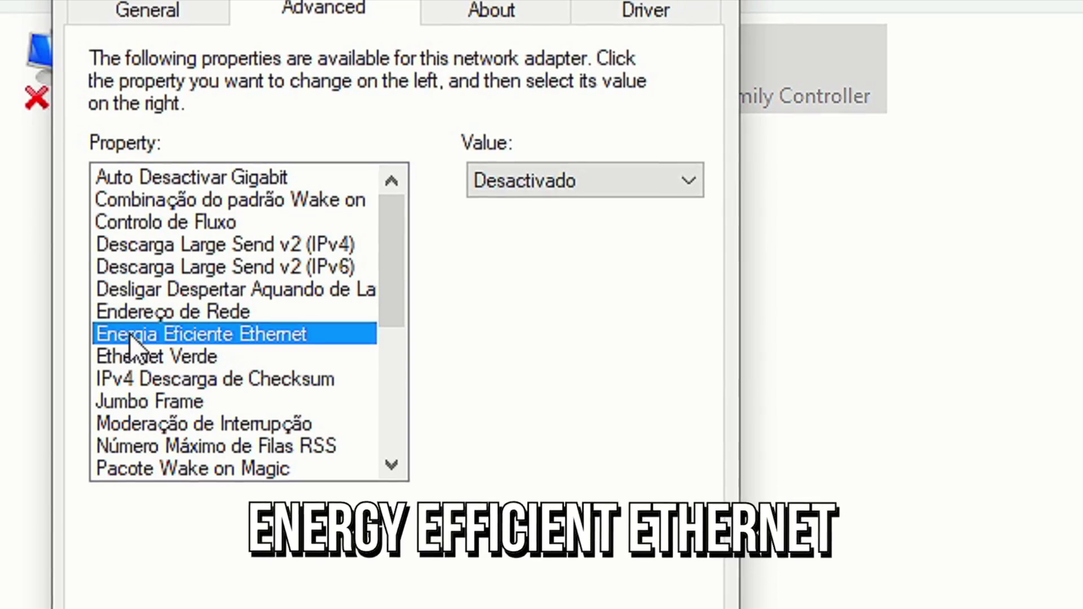
{"action": "left_click", "coordinate": [525, 179]}
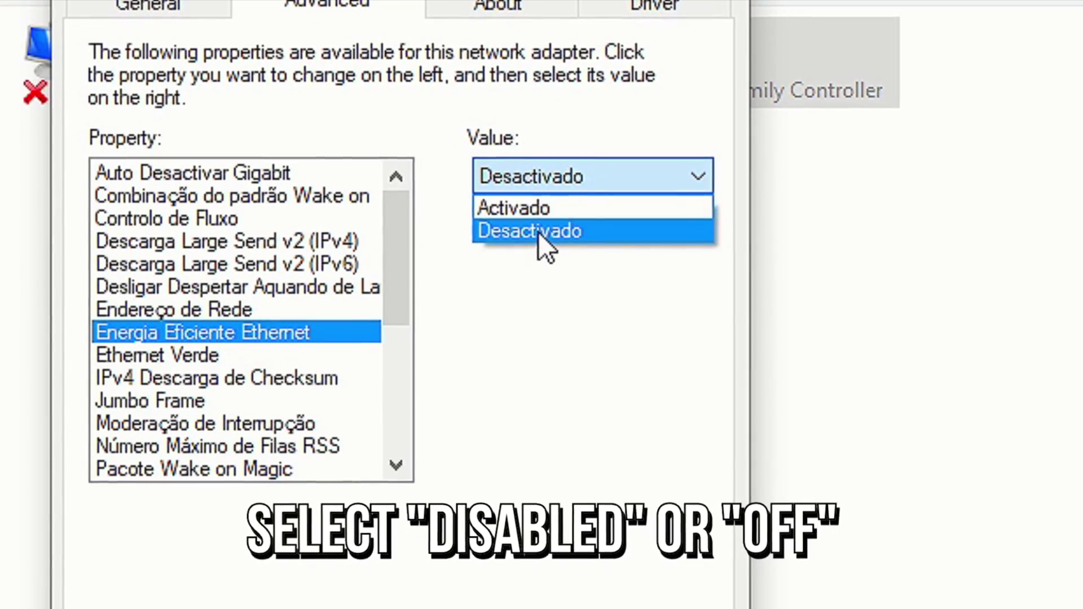
{"action": "left_click", "coordinate": [538, 232]}
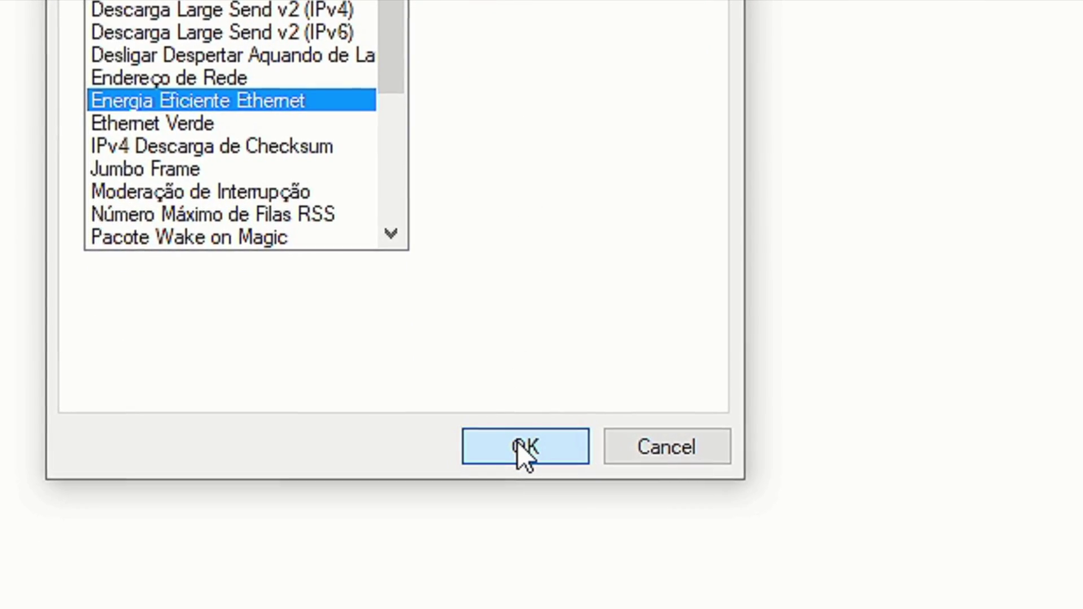
{"action": "left_click", "coordinate": [522, 442]}
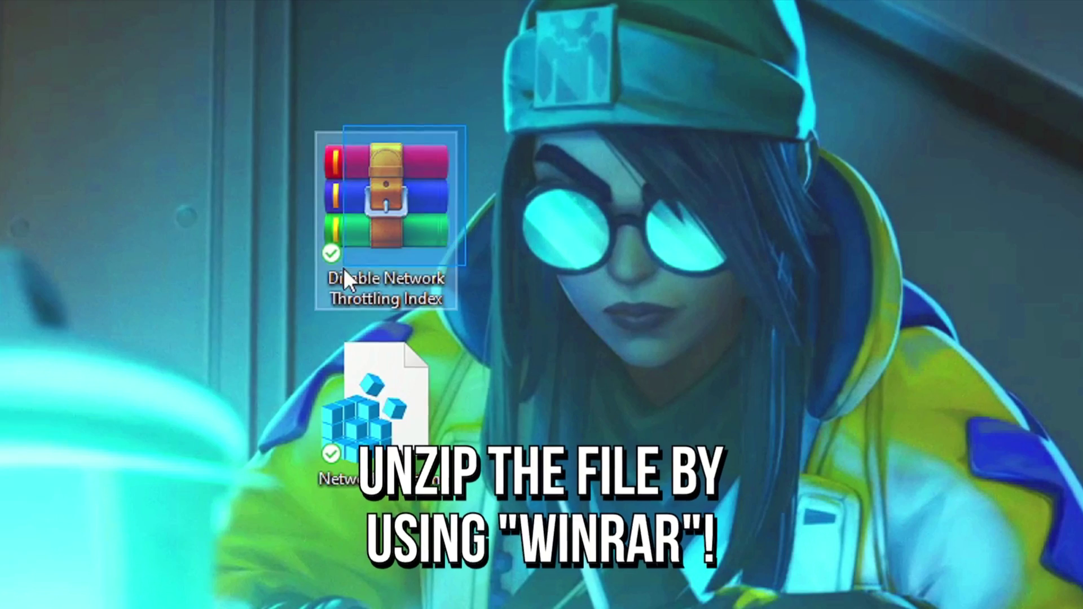
Merge NetworkThrottlingIndex.reg from the desktop into the registry, accepting the warning.
{"action": "left_click", "coordinate": [388, 463]}
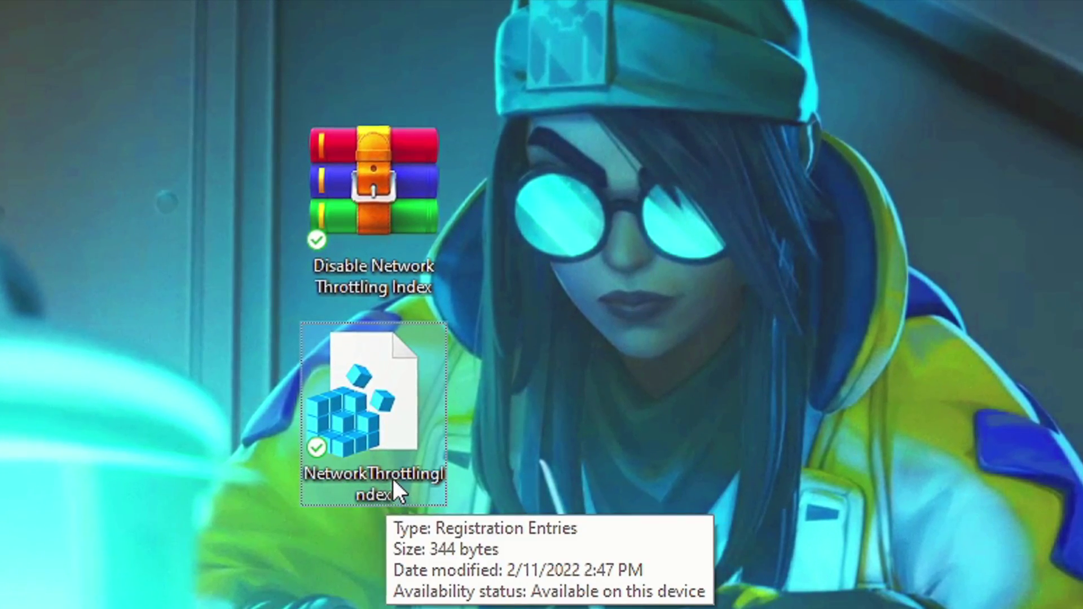
{"action": "right_click", "coordinate": [400, 476]}
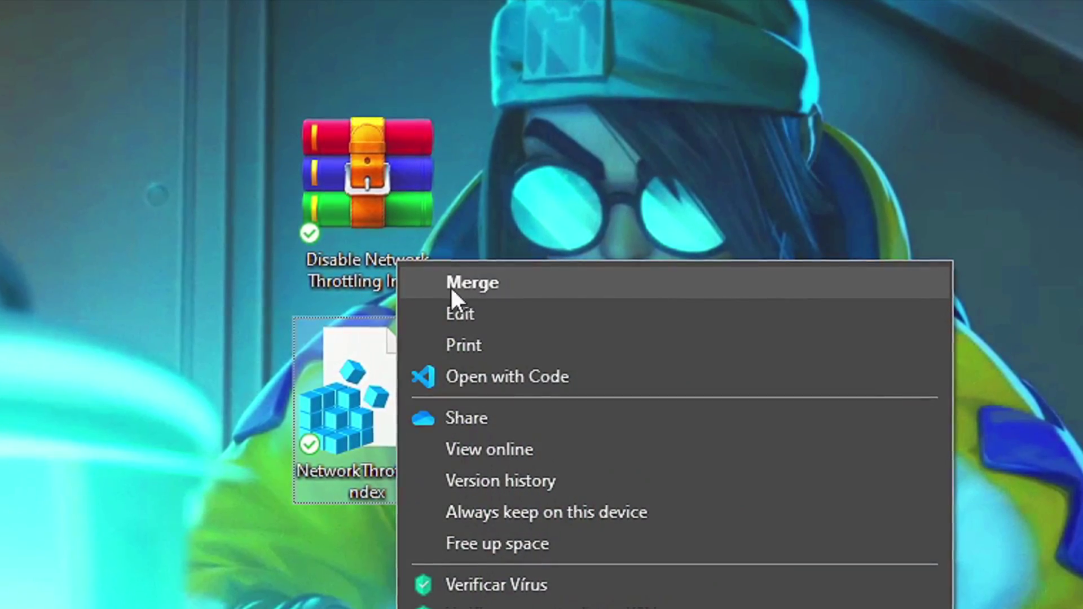
{"action": "left_click", "coordinate": [493, 281]}
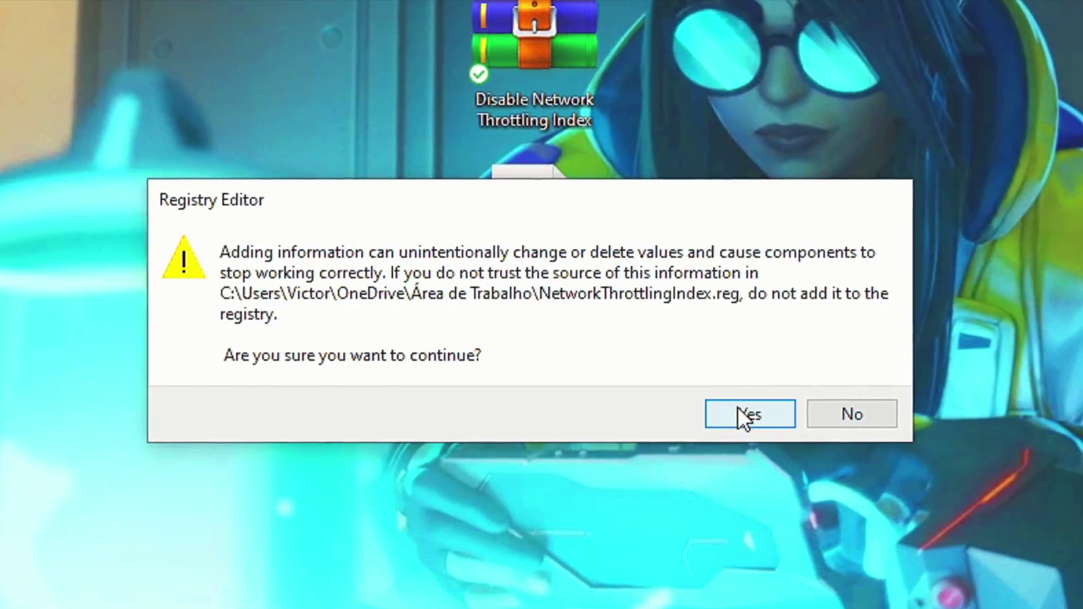
{"action": "left_click", "coordinate": [738, 416]}
{"action": "left_click", "coordinate": [838, 371]}
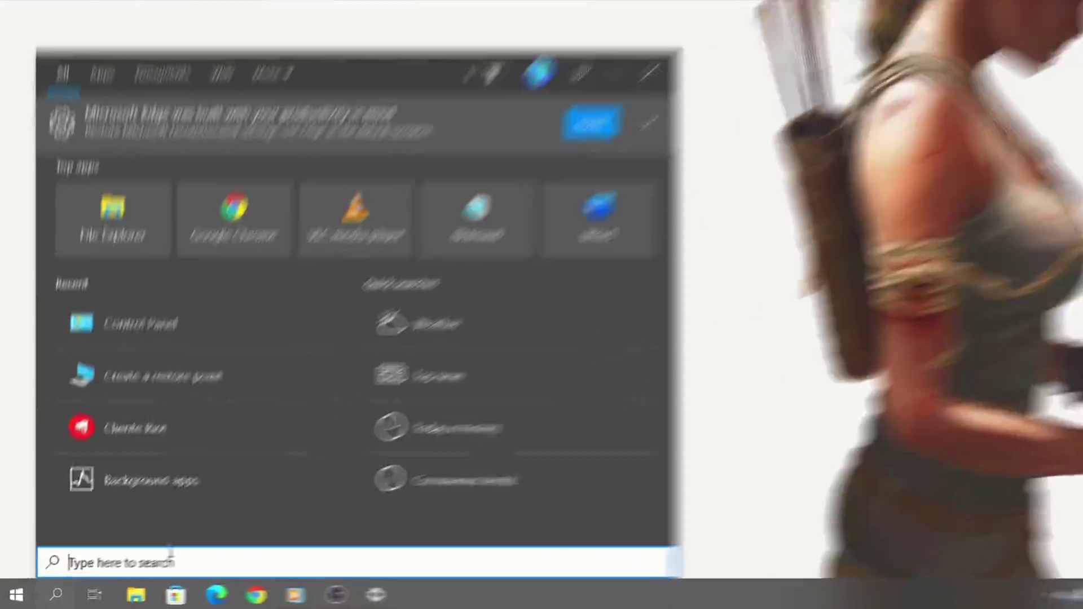
Run ipconfig in an administrator Command Prompt, then launch regedit and allow it.
{"action": "type", "text": "Command Prompt"}
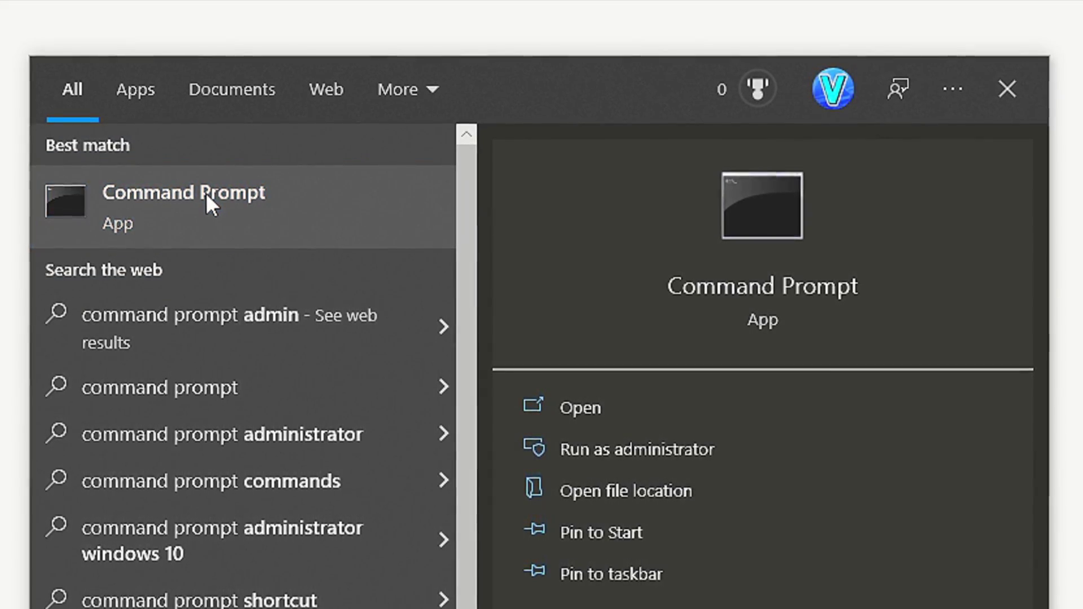
{"action": "right_click", "coordinate": [206, 193]}
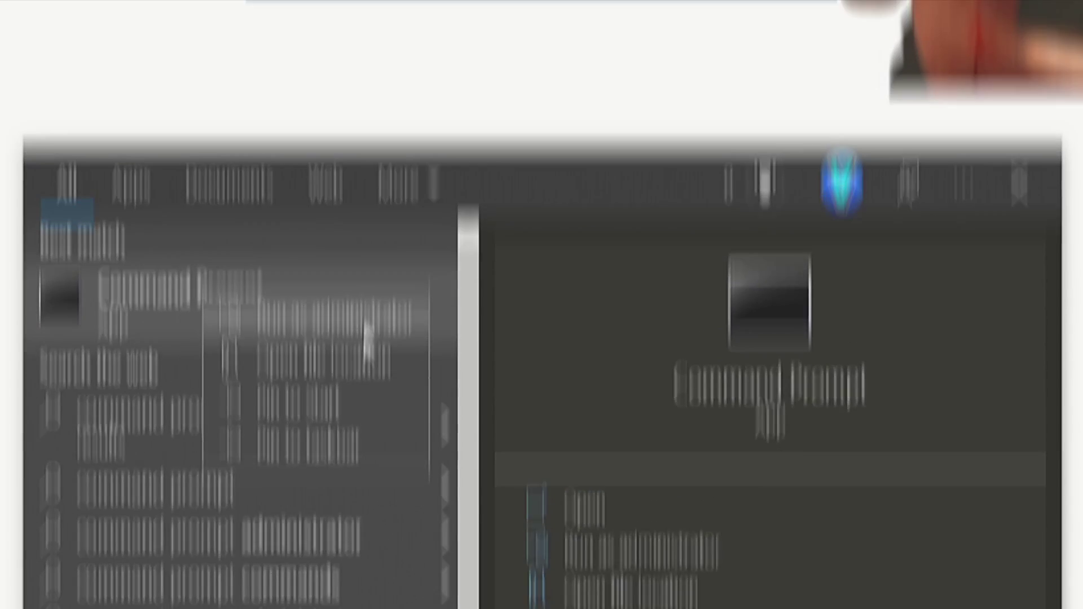
{"action": "left_click", "coordinate": [367, 322]}
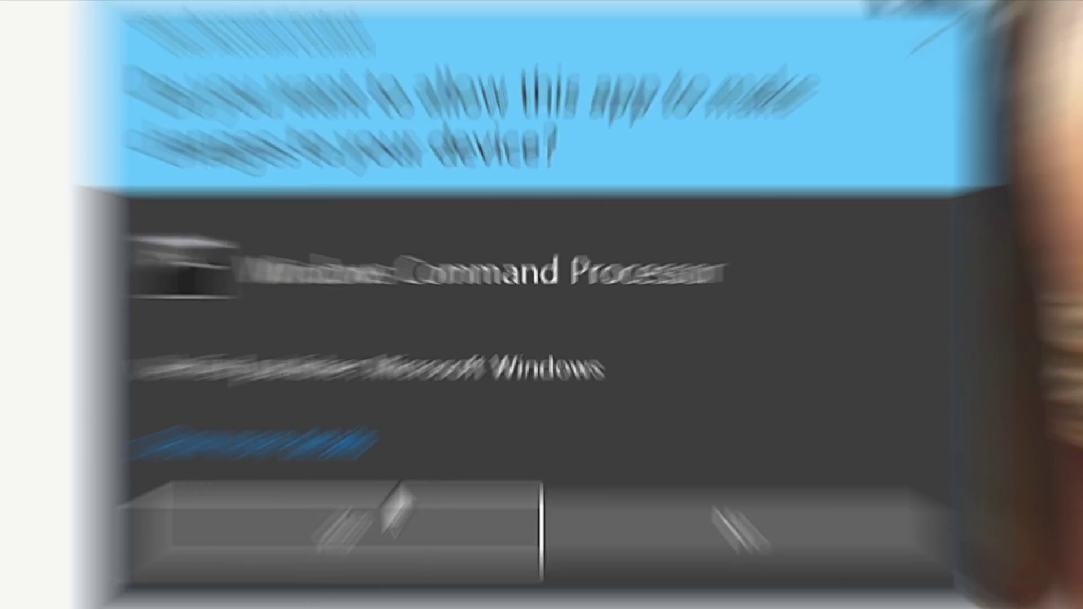
{"action": "left_click", "coordinate": [398, 511]}
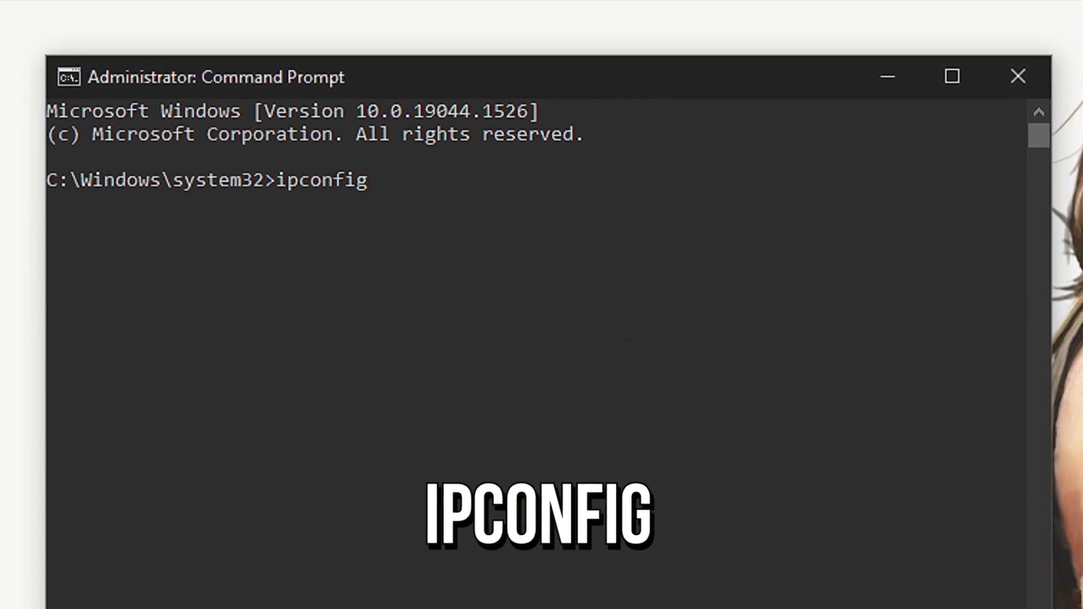
{"action": "type", "text": "ipconfig"}
{"action": "key", "text": "Return"}
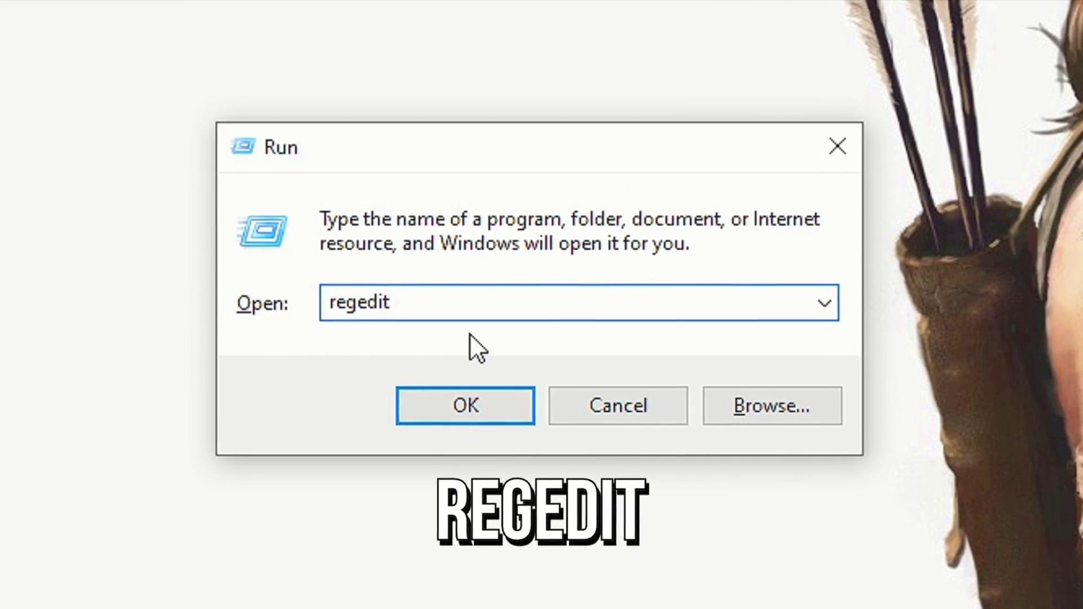
{"action": "left_click", "coordinate": [457, 401]}
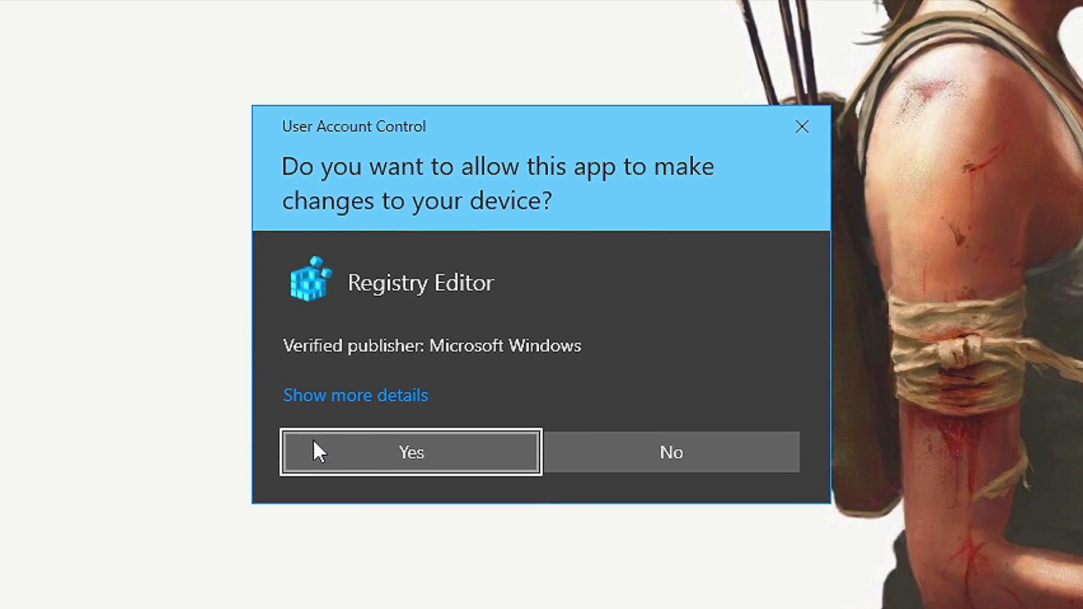
{"action": "left_click", "coordinate": [372, 448]}
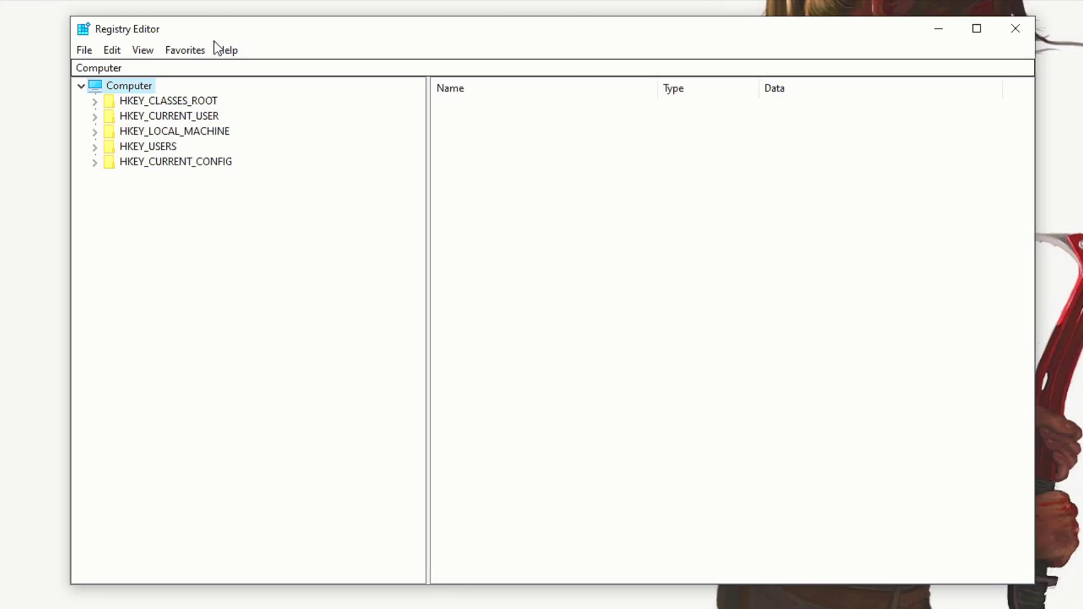
Jump to the Tcpip\Parameters\Interfaces key by pasting its path into the address bar.
{"action": "left_click", "coordinate": [169, 68]}
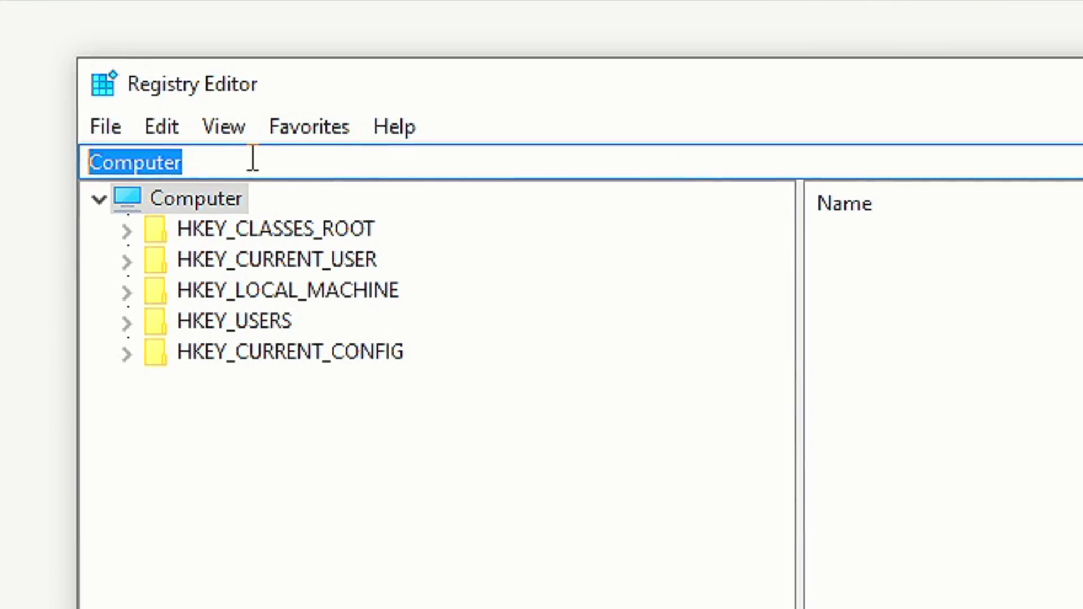
{"action": "type", "text": "HKEY_LOCAL_MACHINE\\SYSTEM\\CurrentControlSet\\Services\\Tcpip\\Parameters\\Interfaces"}
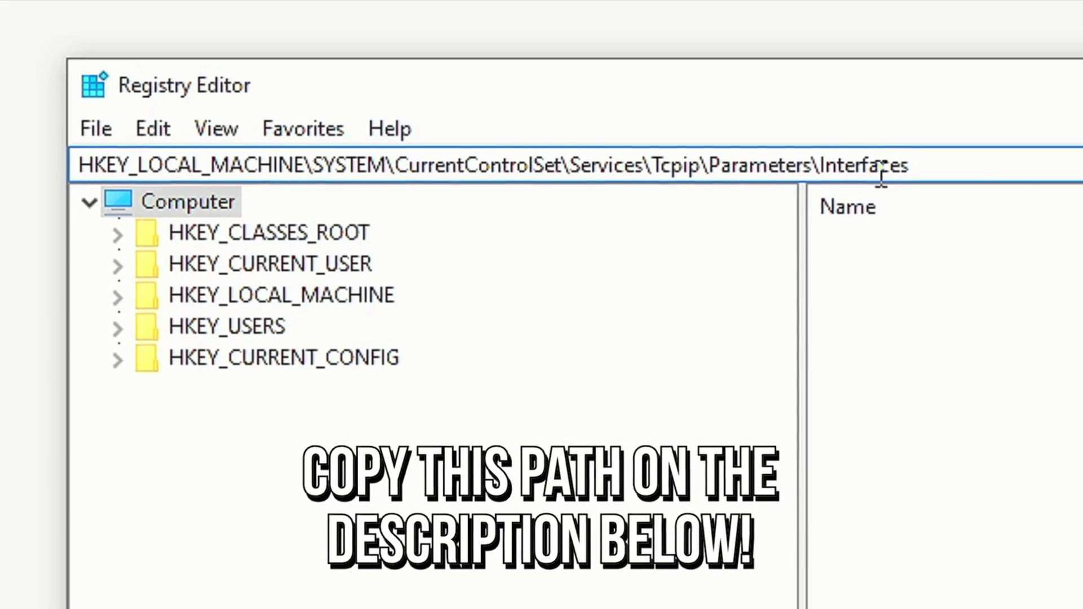
{"action": "key", "text": "Return"}
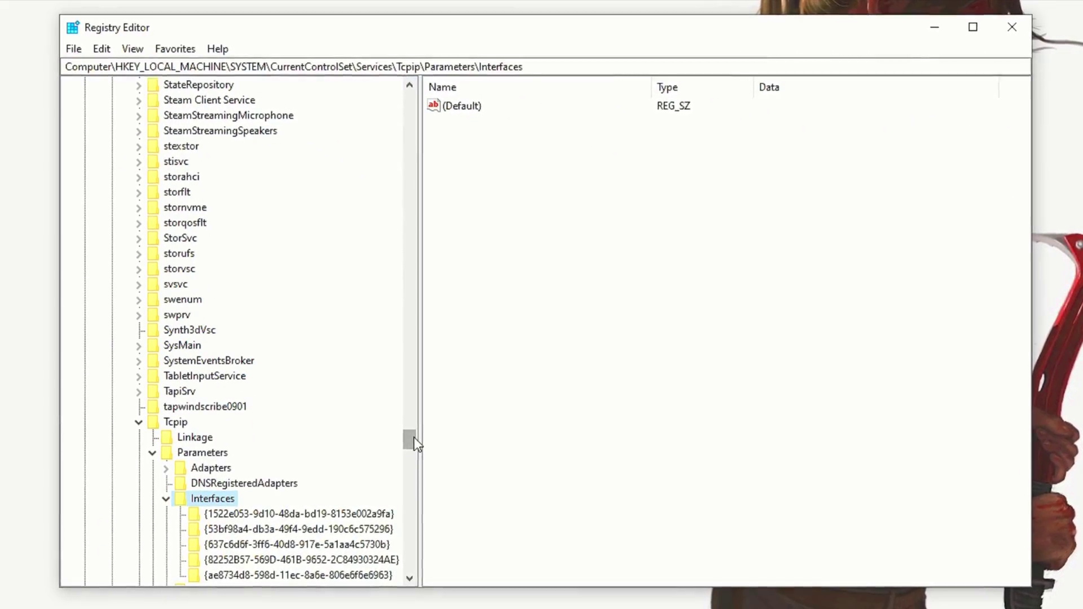
{"action": "left_click_drag", "start_coordinate": [412, 438], "coordinate": [413, 447]}
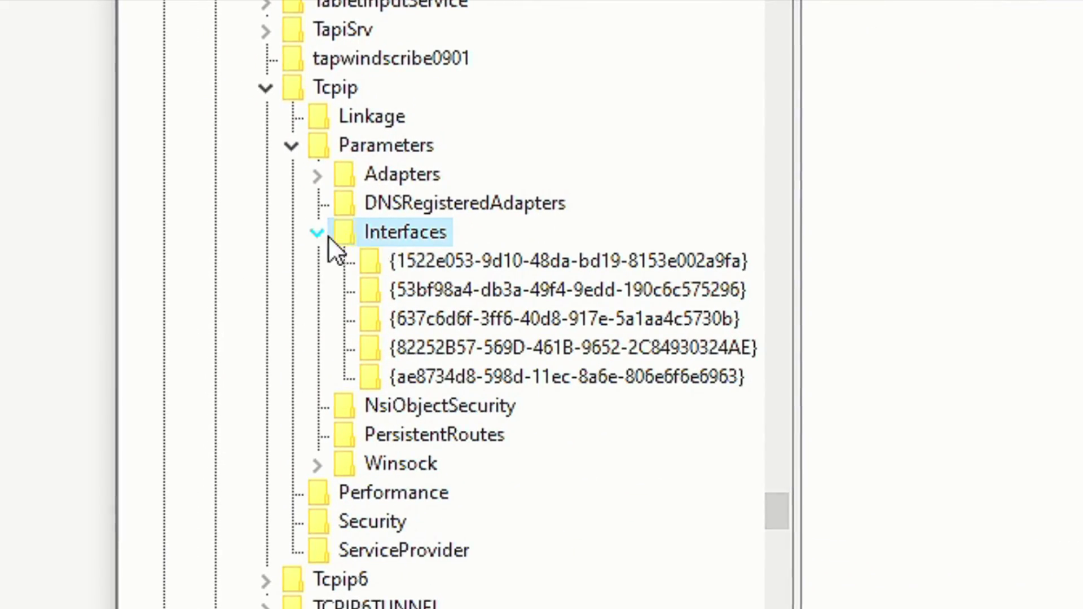
Check each interface key until finding the one with DhcpIPAddress 192.168.1.2.
{"action": "left_click", "coordinate": [435, 259]}
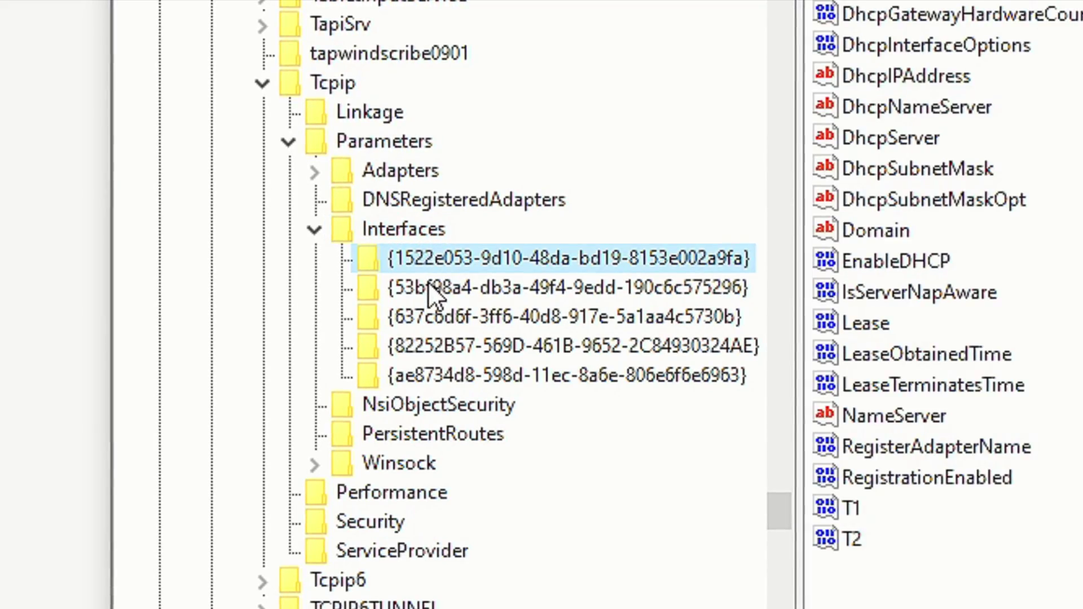
{"action": "key", "text": "Down"}
{"action": "key", "text": "Down"}
{"action": "key", "text": "Down"}
{"action": "key", "text": "Down"}
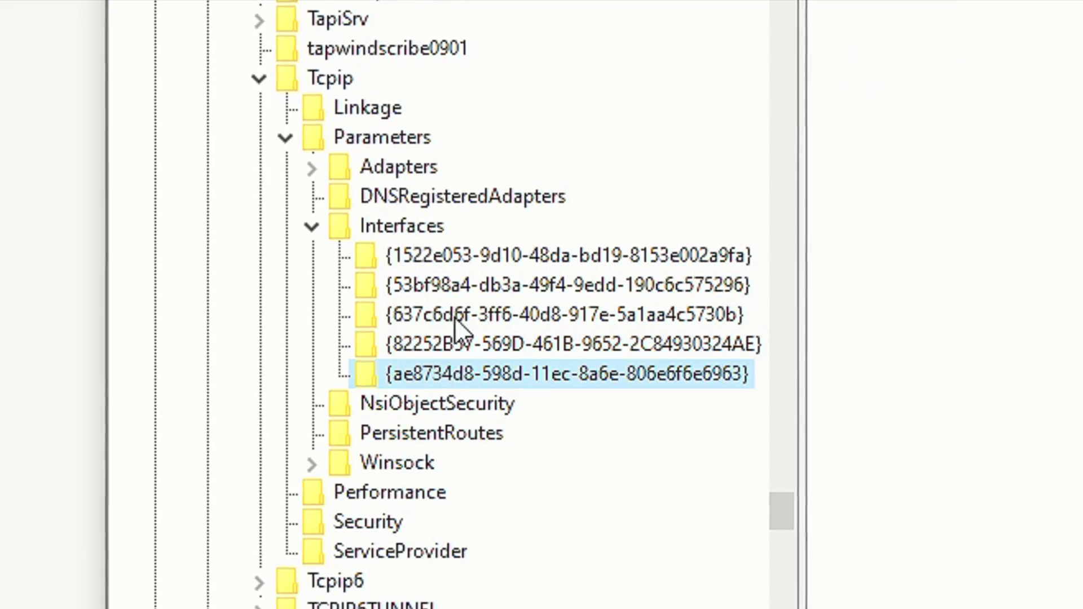
{"action": "left_click", "coordinate": [454, 262]}
{"action": "left_click", "coordinate": [454, 286]}
{"action": "left_click", "coordinate": [451, 317]}
{"action": "left_click", "coordinate": [451, 345]}
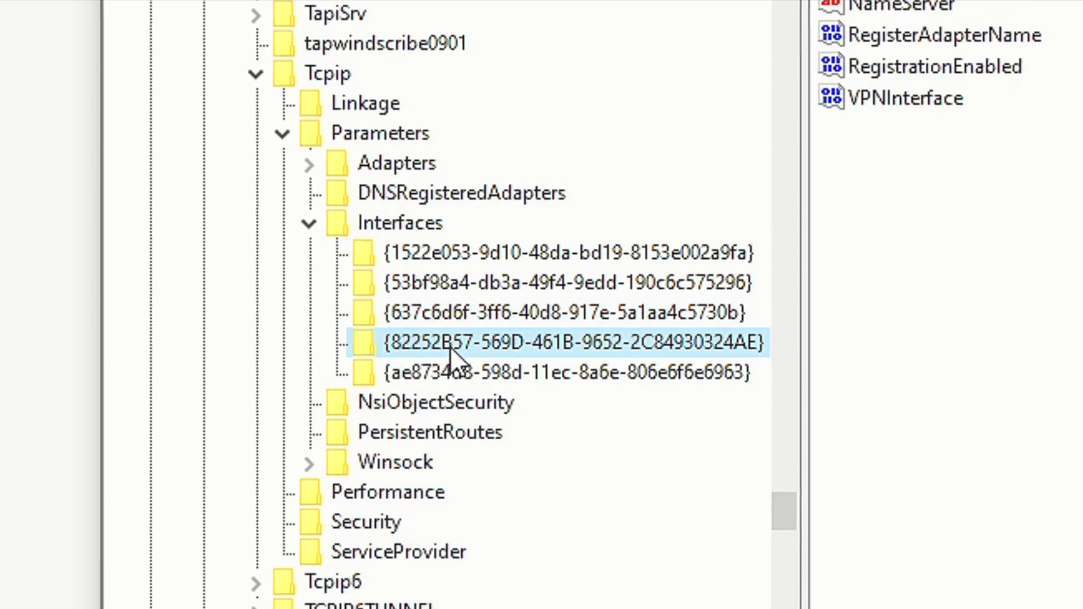
{"action": "left_click", "coordinate": [450, 368]}
{"action": "left_click", "coordinate": [462, 251]}
{"action": "left_click", "coordinate": [458, 283]}
{"action": "left_click", "coordinate": [455, 313]}
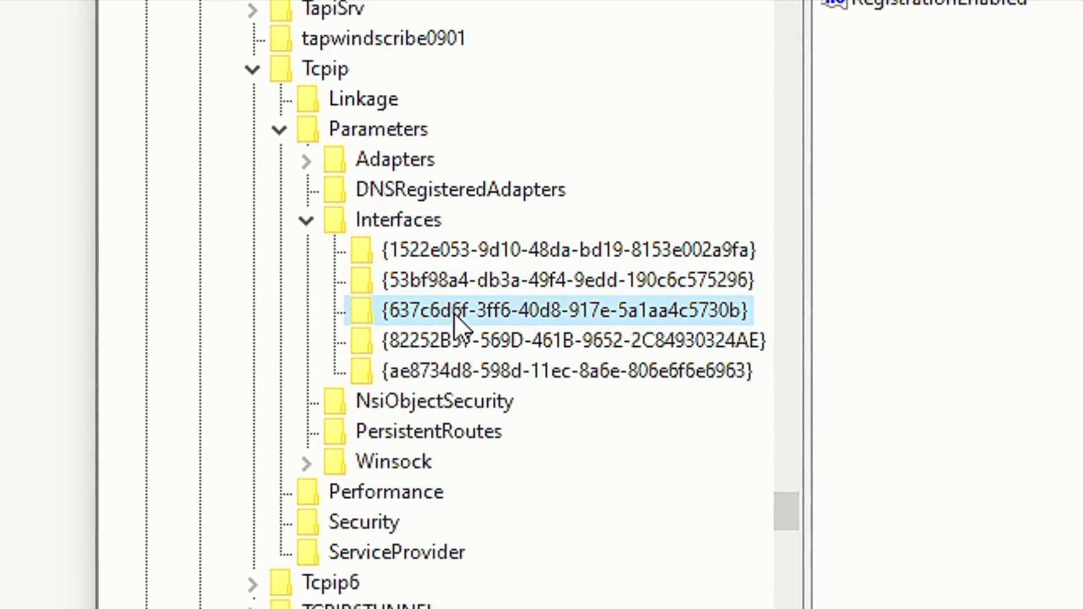
{"action": "left_click", "coordinate": [453, 338]}
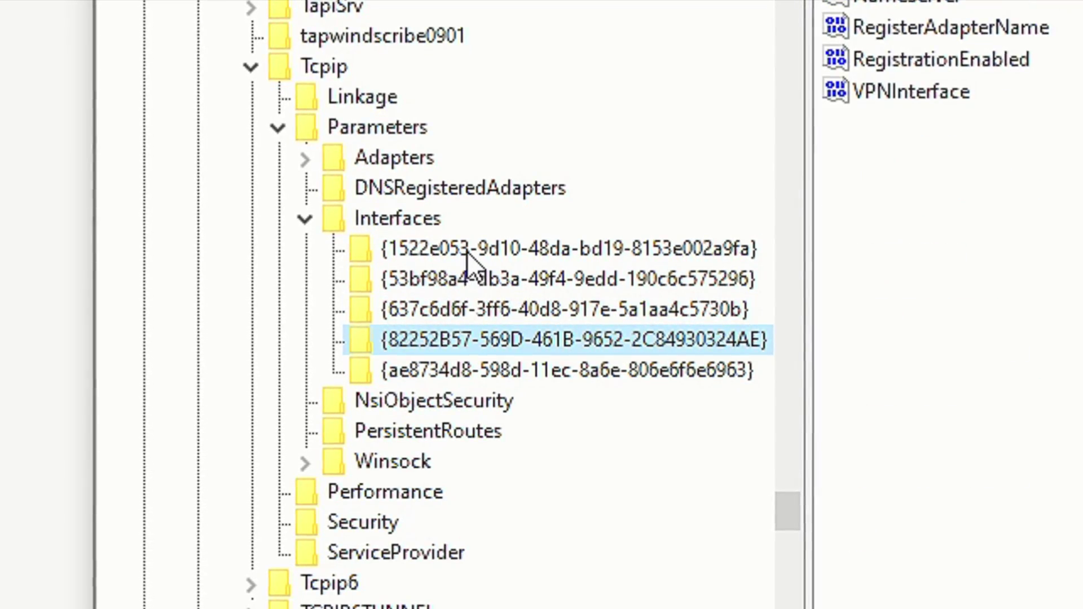
{"action": "left_click", "coordinate": [468, 252]}
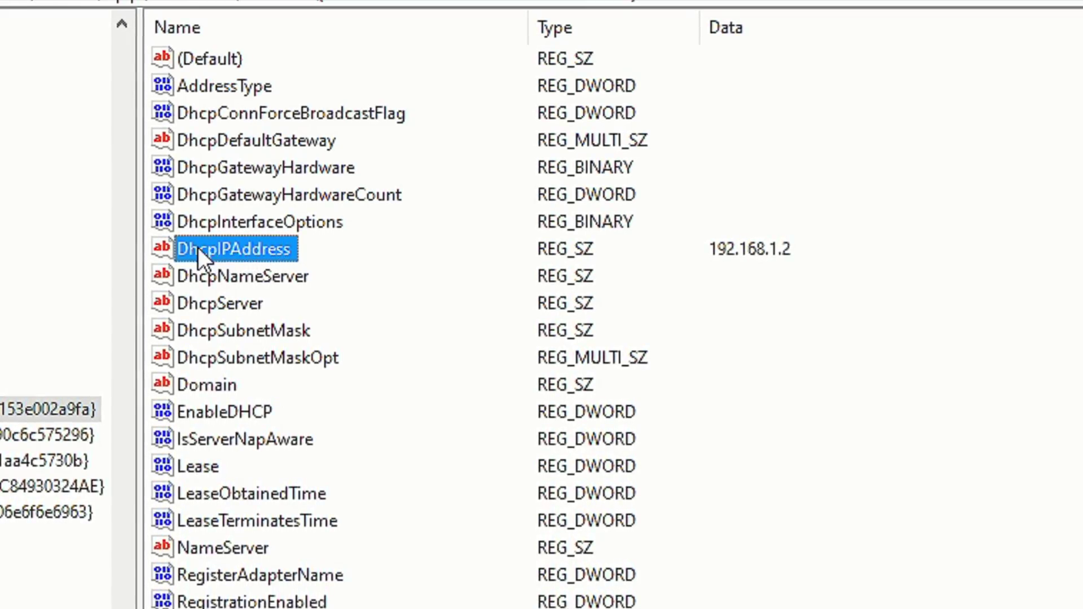
{"action": "left_click", "coordinate": [721, 266]}
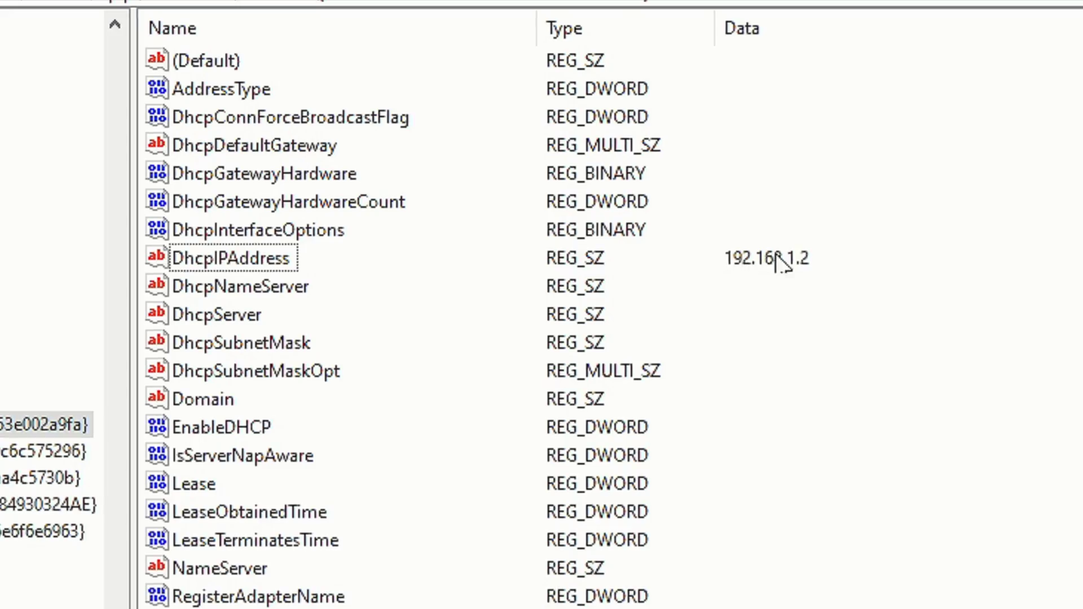
{"action": "left_click", "coordinate": [254, 258]}
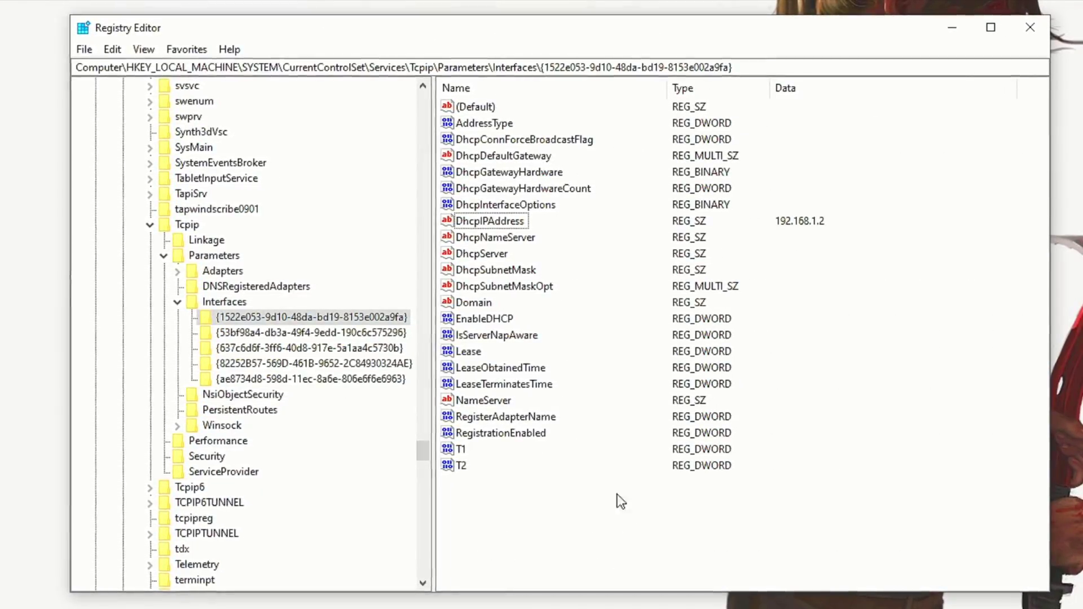
Add a DWORD (32-bit) value TCPNoDelay with data 1.
{"action": "left_click", "coordinate": [491, 504]}
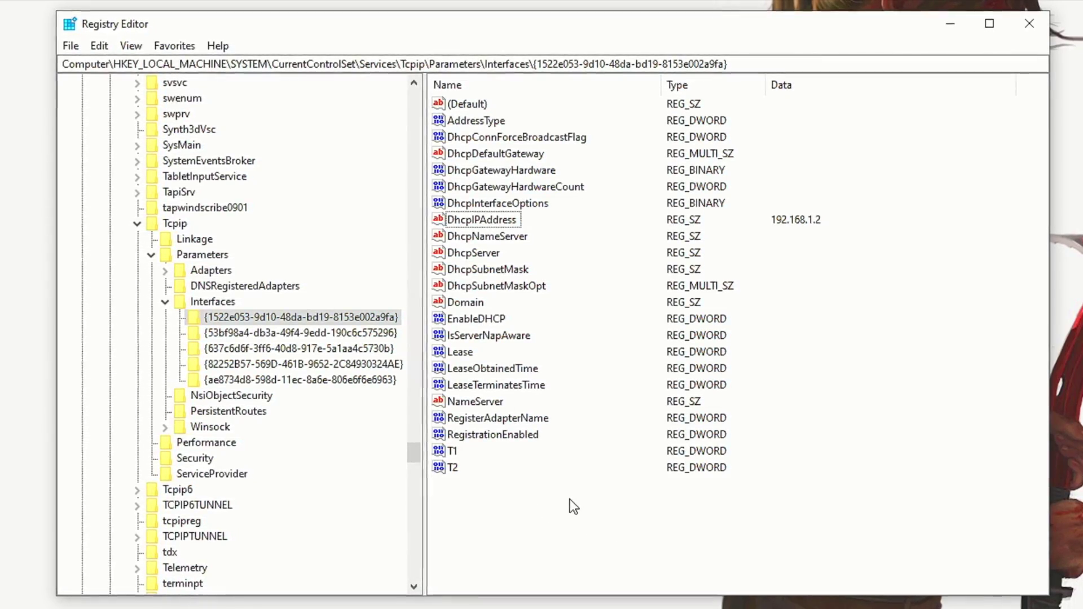
{"action": "right_click", "coordinate": [660, 502]}
{"action": "mouse_move", "coordinate": [744, 514]}
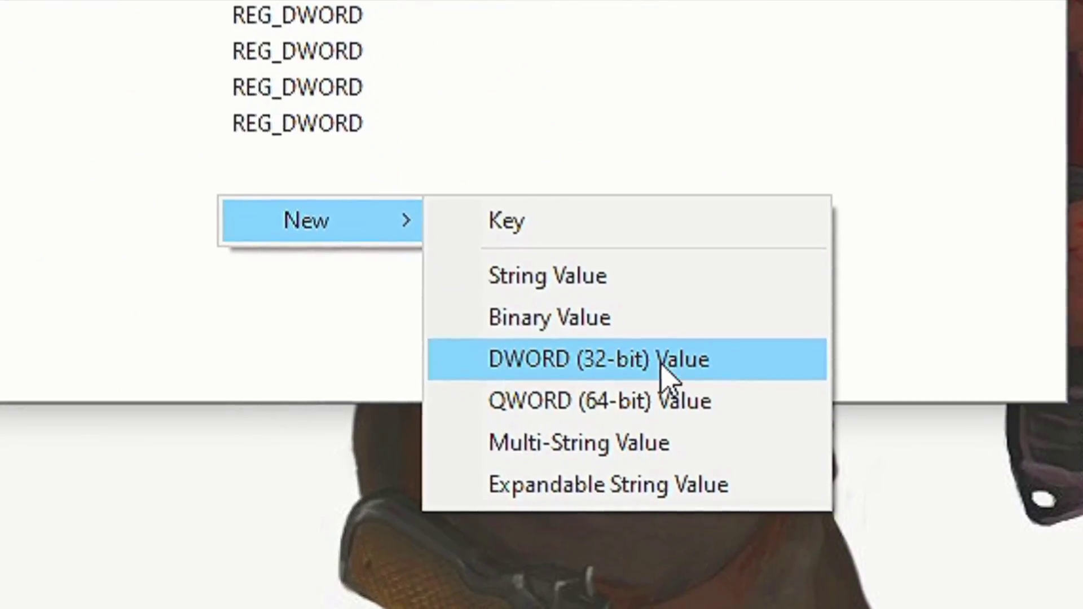
{"action": "left_click", "coordinate": [557, 356]}
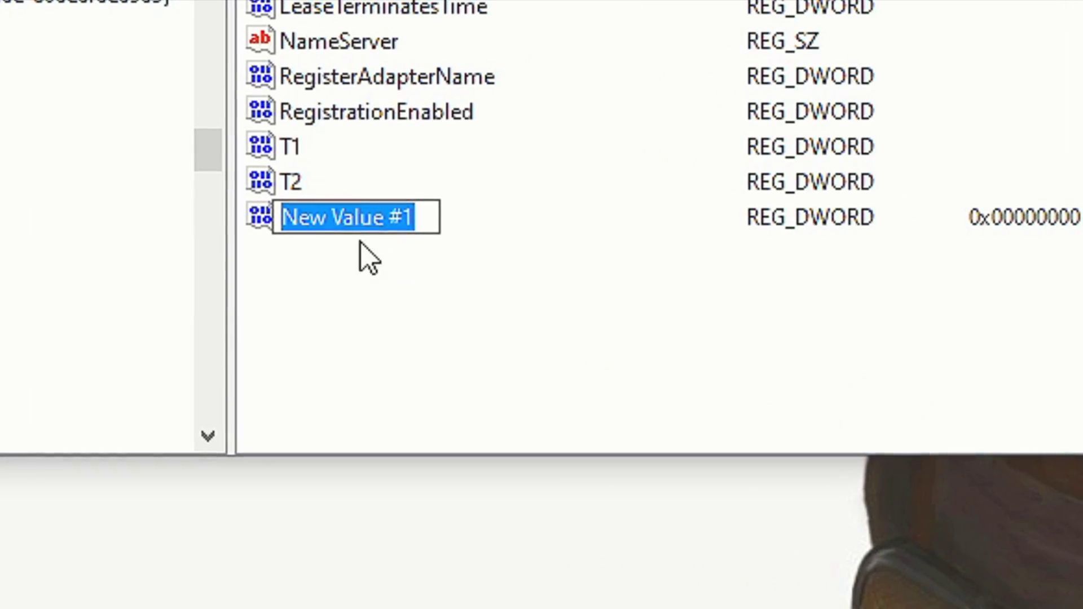
{"action": "type", "text": "TCPNoDelay"}
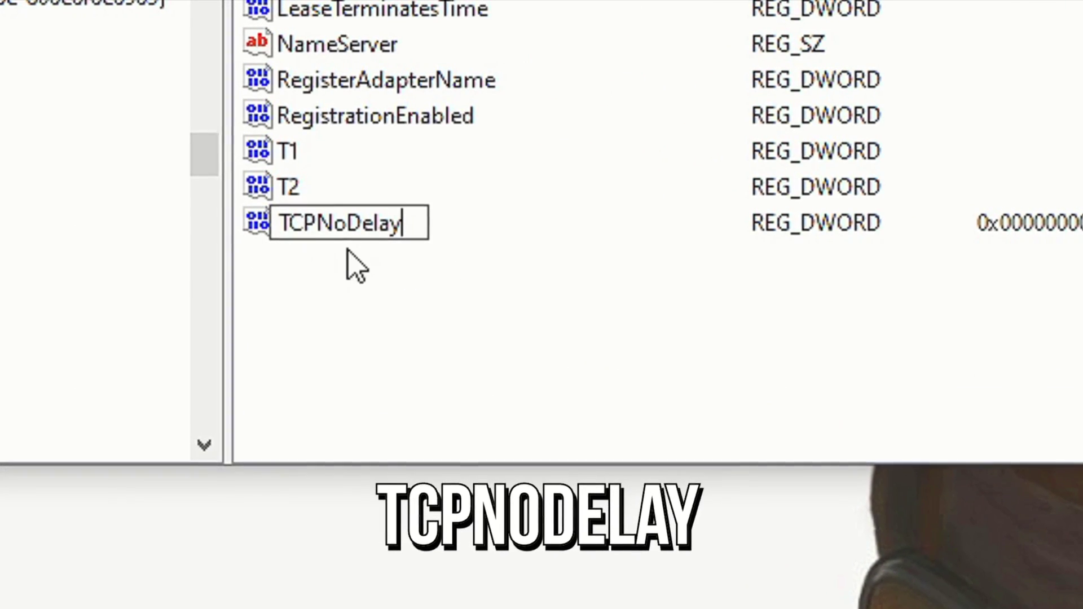
{"action": "key", "text": "Return"}
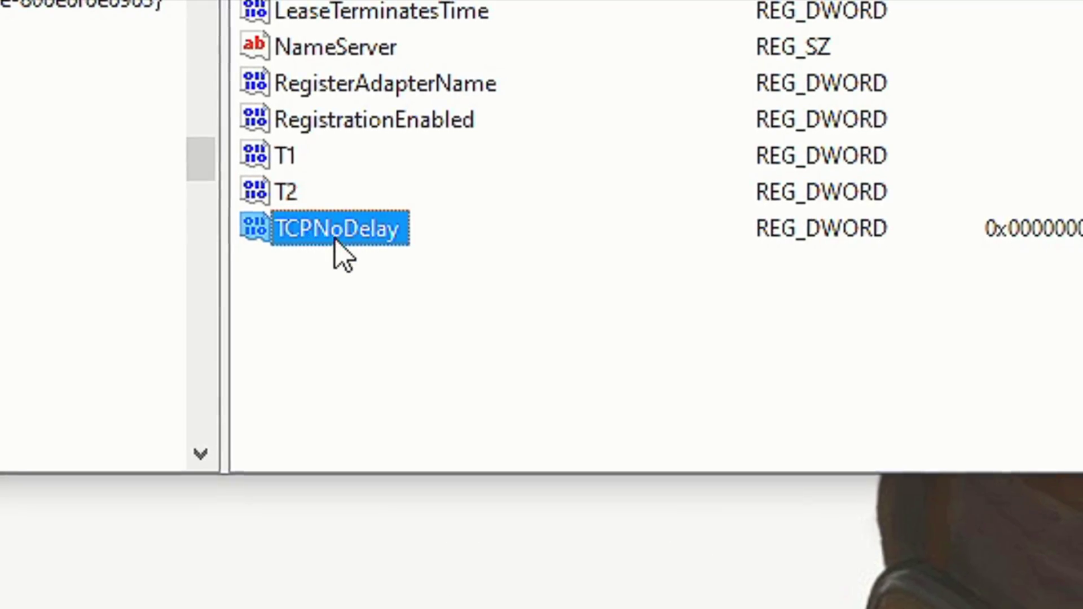
{"action": "double_click", "coordinate": [336, 231]}
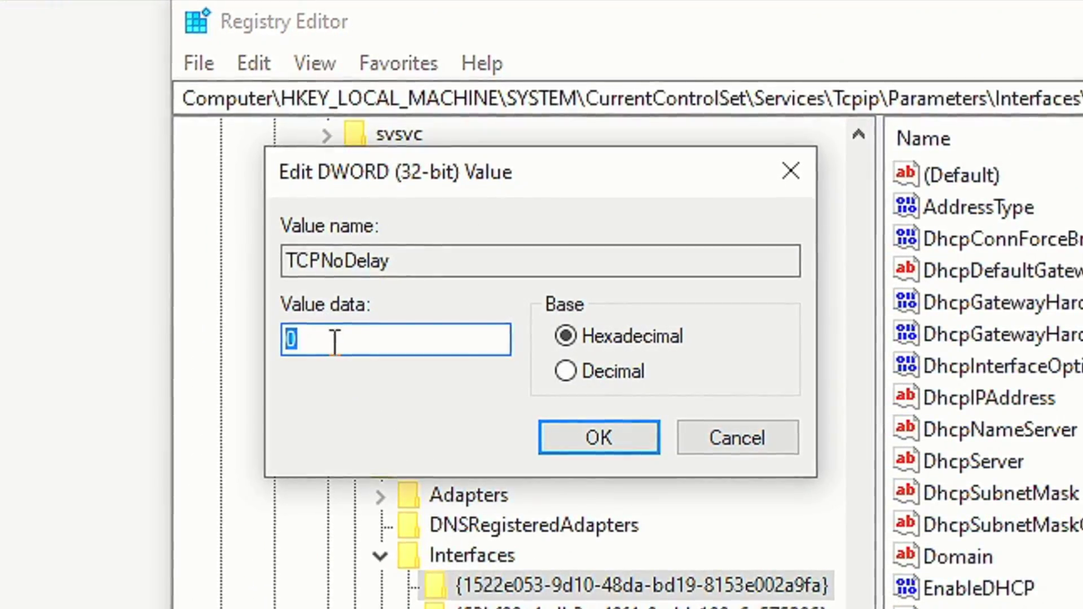
{"action": "left_click", "coordinate": [599, 439]}
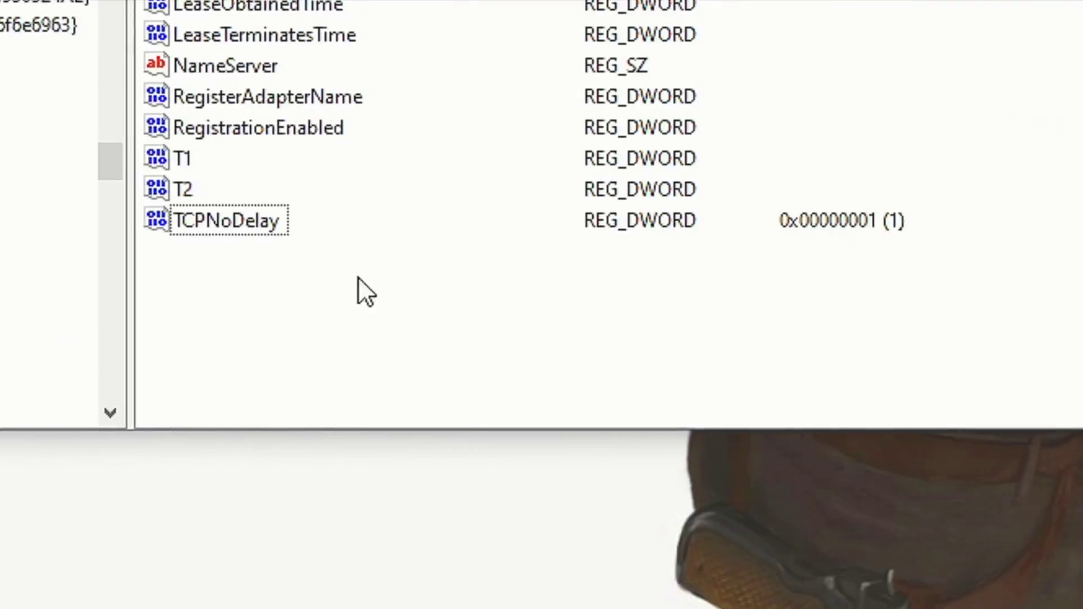
Add a DWORD (32-bit) value TcpAckFrequency with data 1.
{"action": "right_click", "coordinate": [322, 257]}
{"action": "mouse_move", "coordinate": [367, 289]}
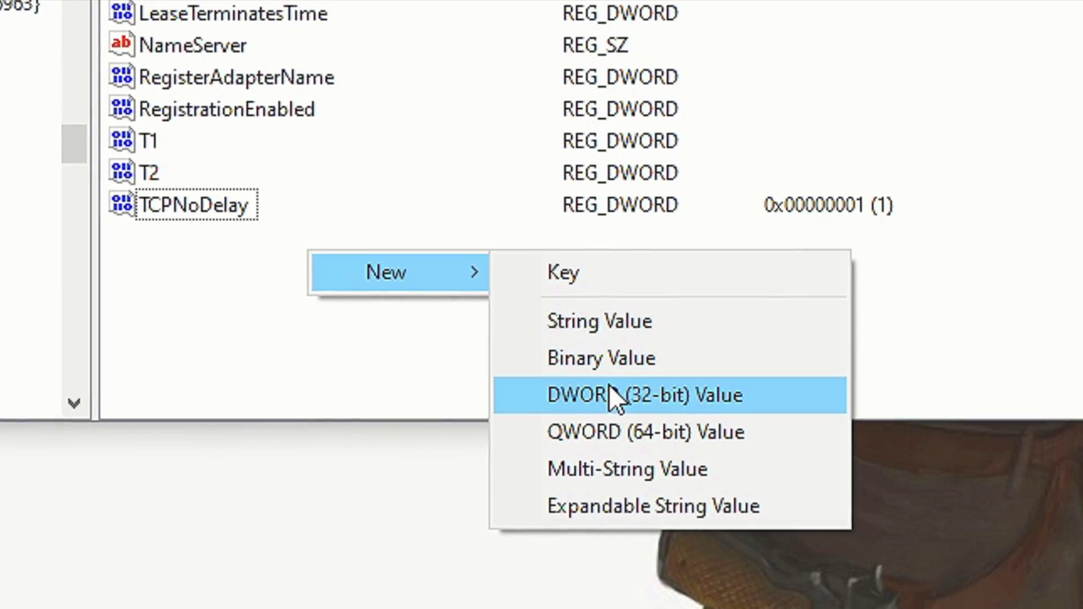
{"action": "left_click", "coordinate": [618, 397]}
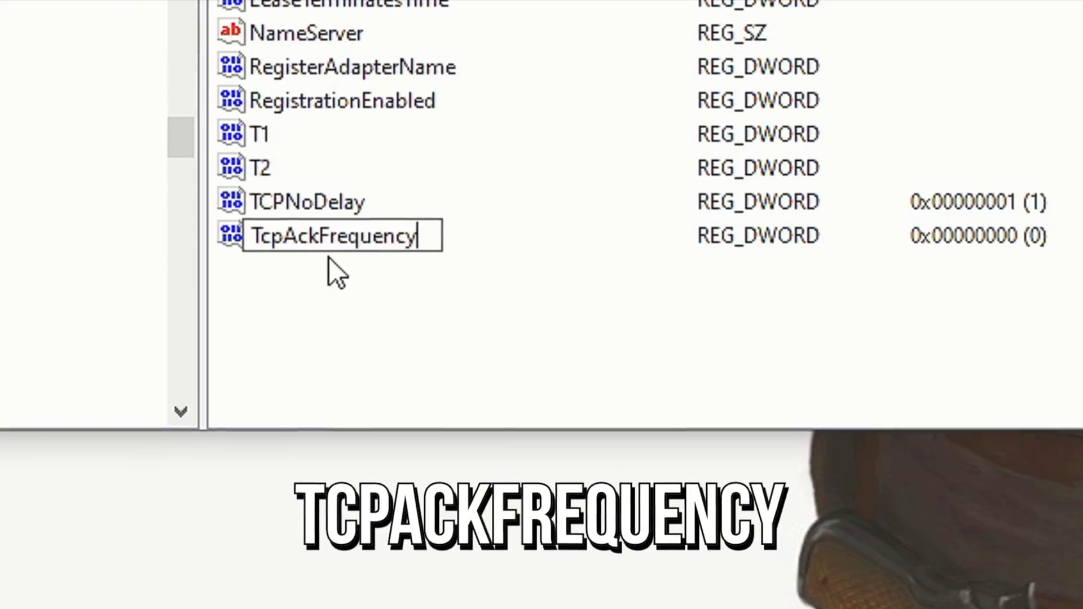
{"action": "key", "text": "Return"}
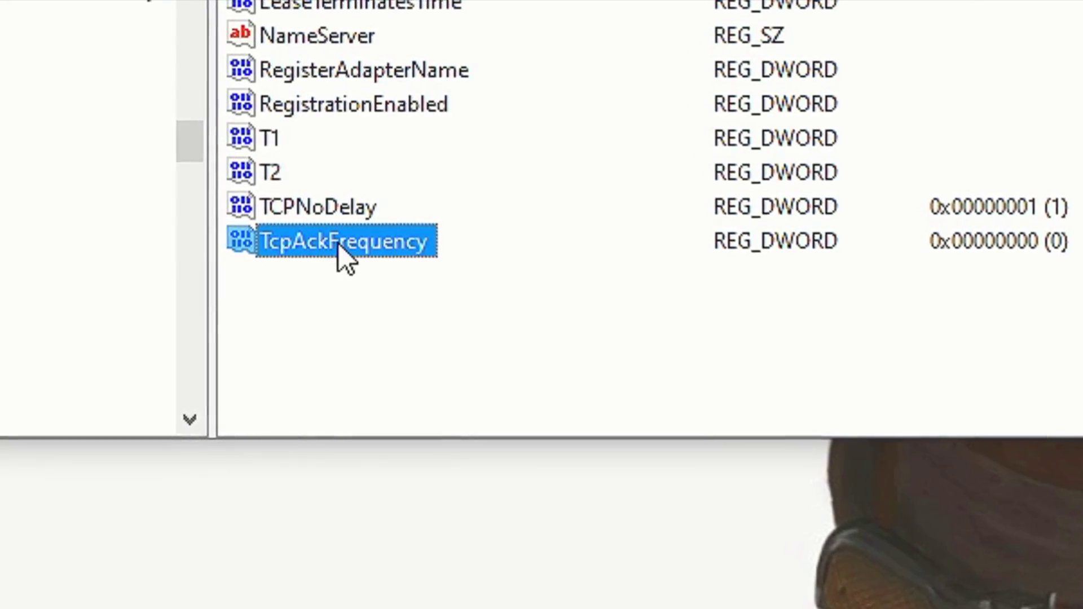
{"action": "double_click", "coordinate": [339, 244]}
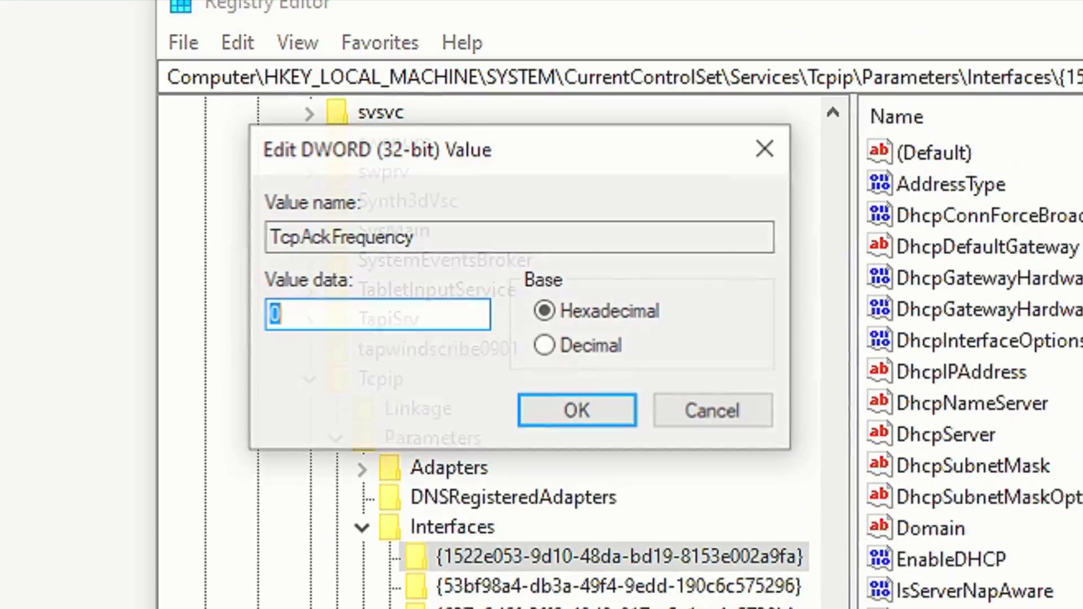
{"action": "type", "text": "1"}
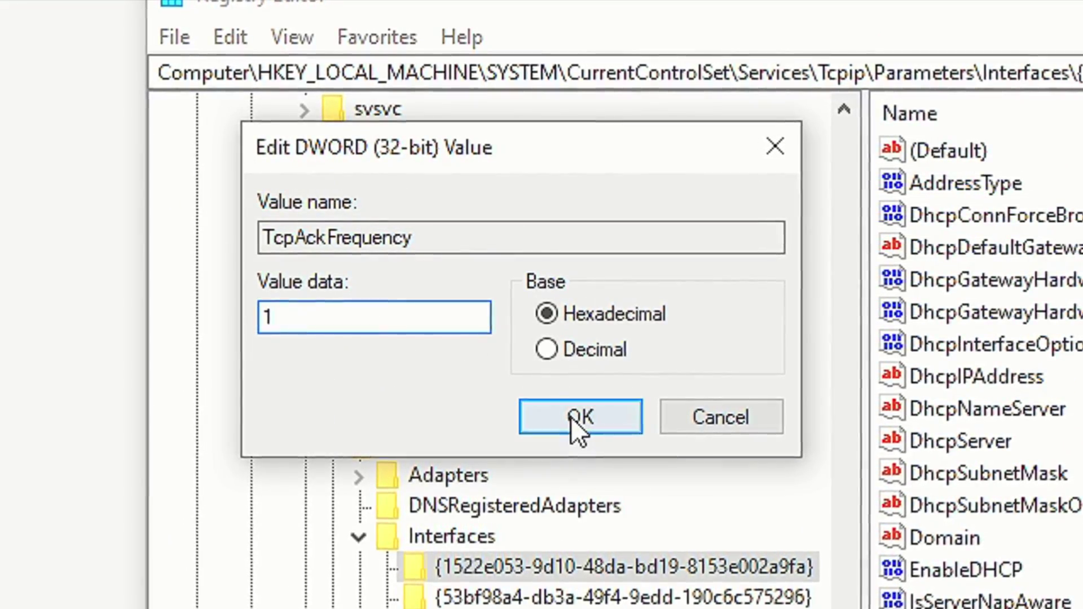
{"action": "left_click", "coordinate": [571, 418]}
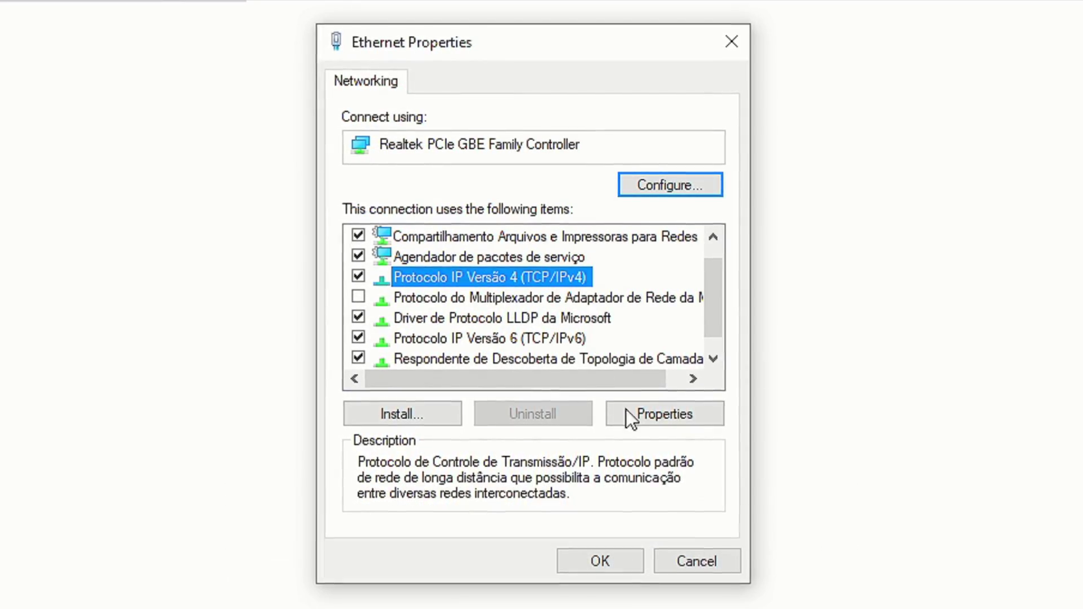
Set the IPv4 DNS servers to 1.1.1.1 preferred and 8.8.8.8 alternate.
{"action": "left_click", "coordinate": [664, 418]}
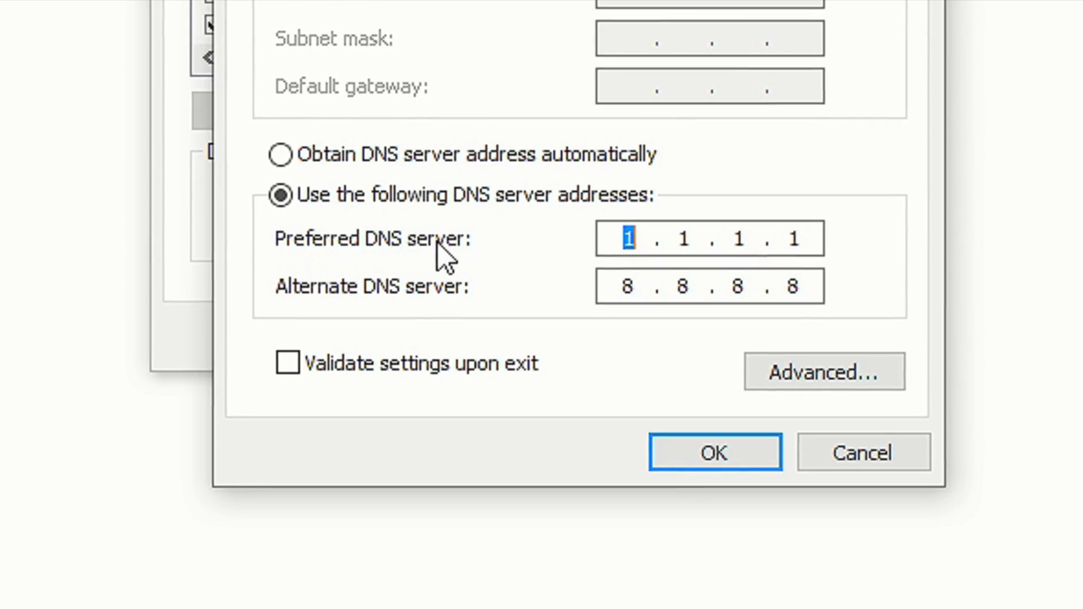
{"action": "left_click", "coordinate": [613, 247]}
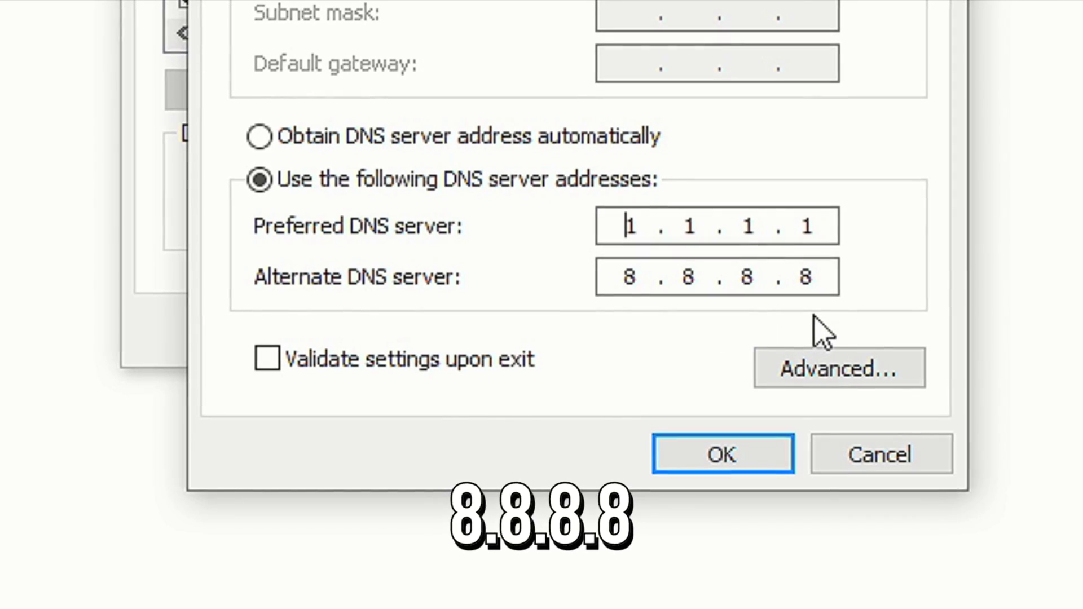
{"action": "left_click", "coordinate": [737, 445]}
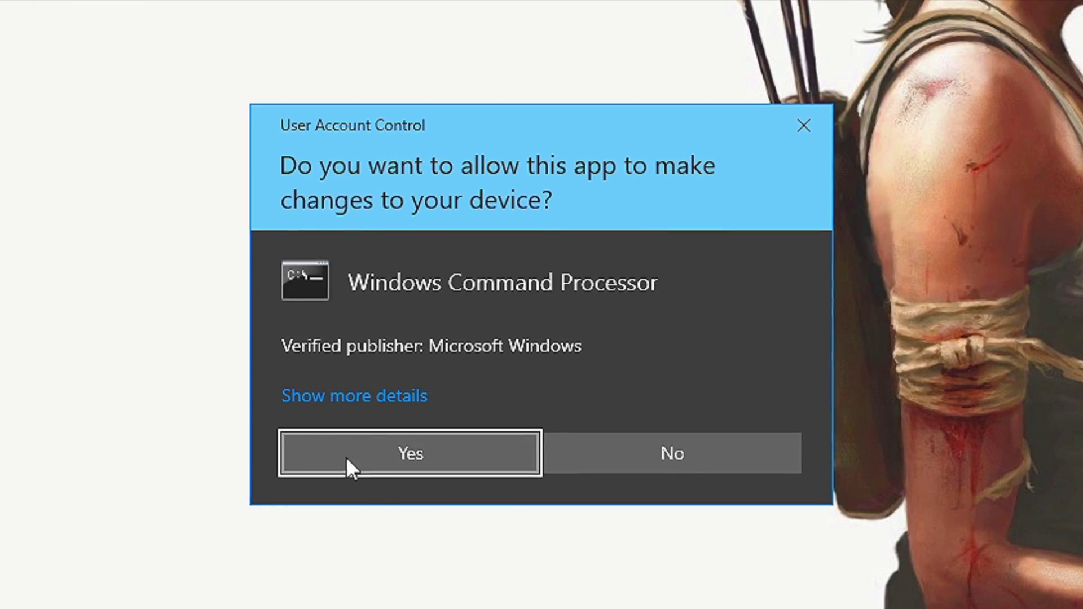
Approve the administrator prompt and run ipconfig /flushdns.
{"action": "left_click", "coordinate": [404, 442]}
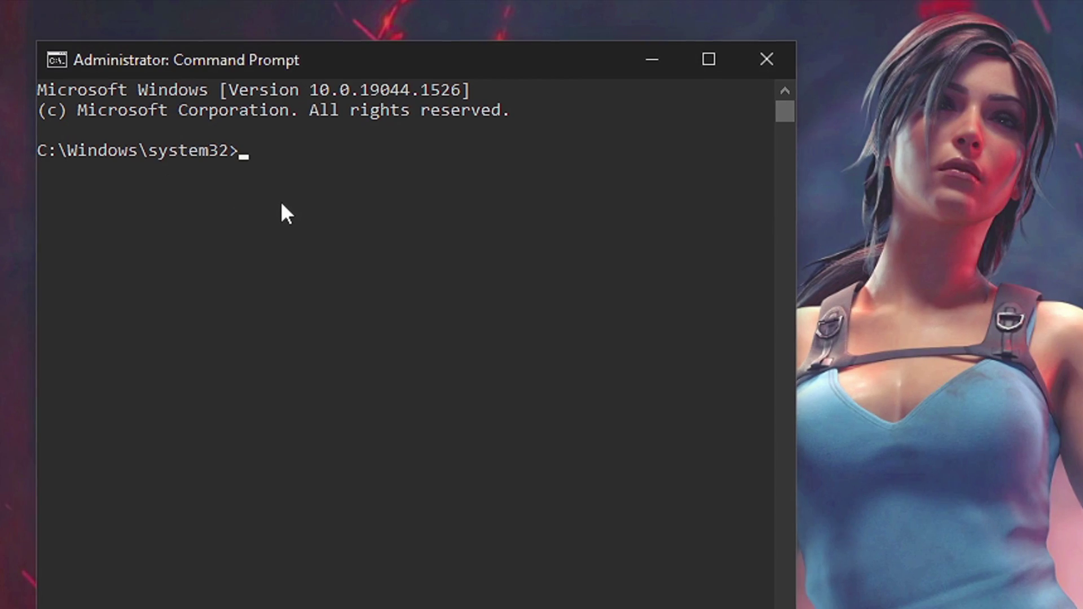
{"action": "type", "text": "ipconfig /fl"}
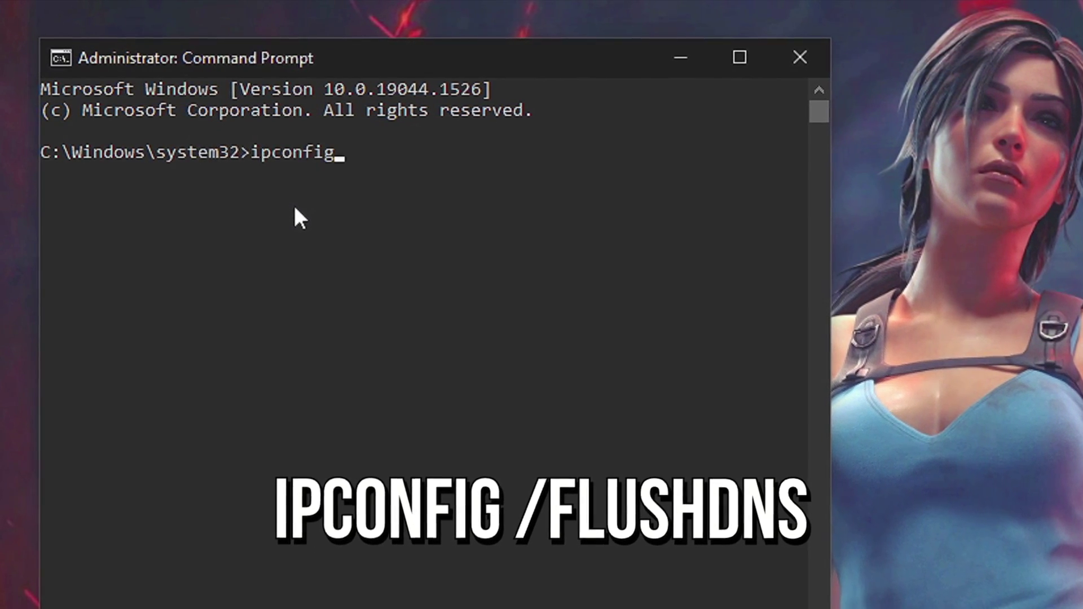
{"action": "type", "text": "ushdns"}
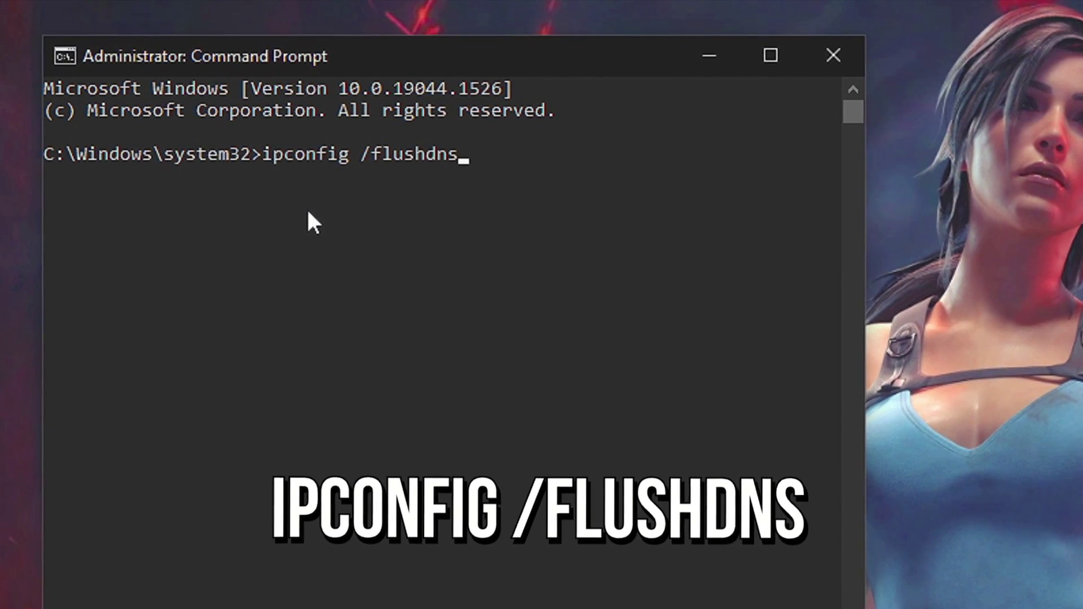
{"action": "key", "text": "Return"}
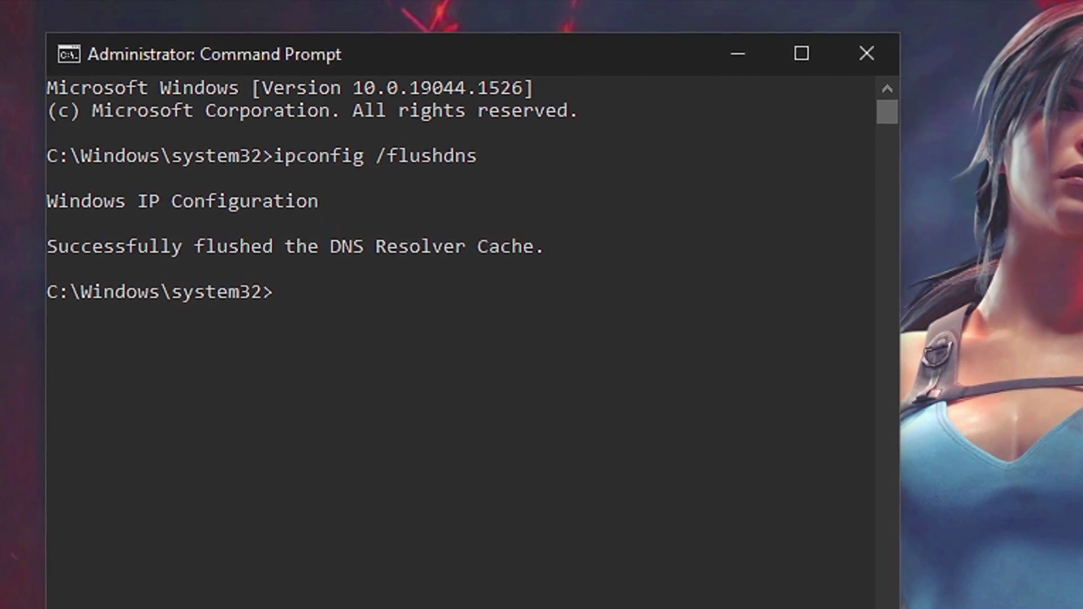